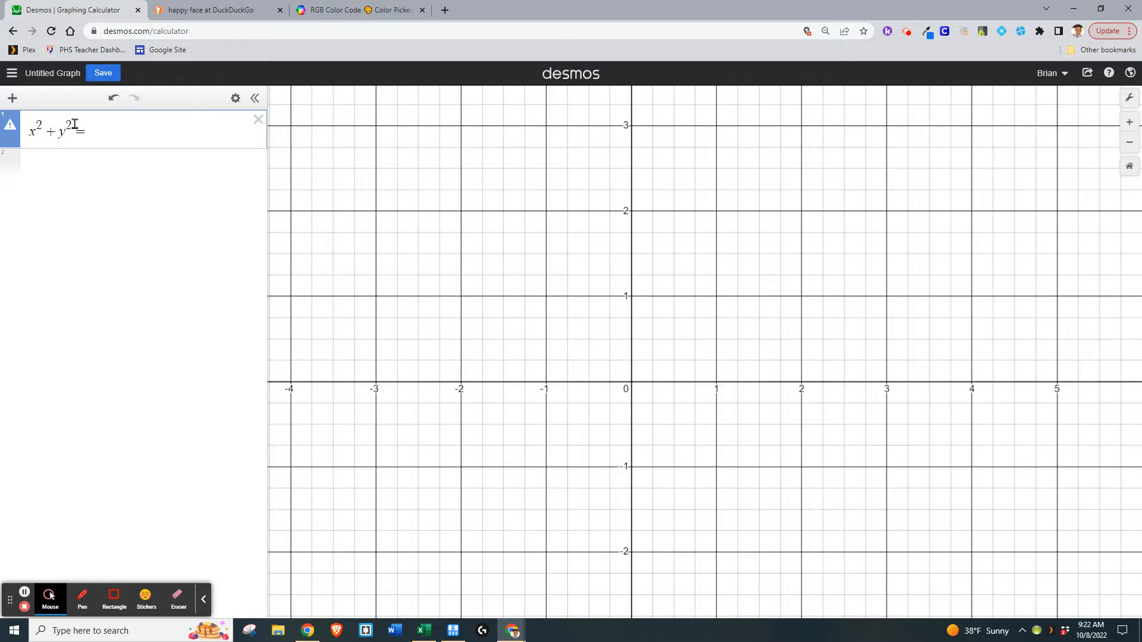
# Complete the first expression as the inequality x² + y² ≤ 4 to shade the disc.
pyautogui.write('4')
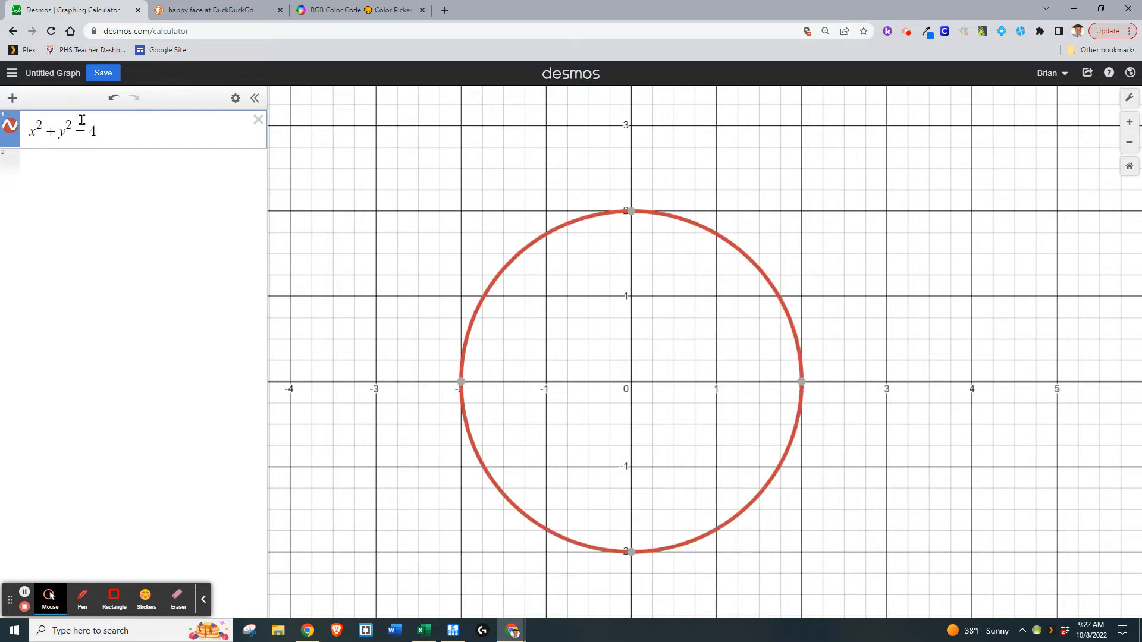
pyautogui.click(74, 132)
pyautogui.write('<')
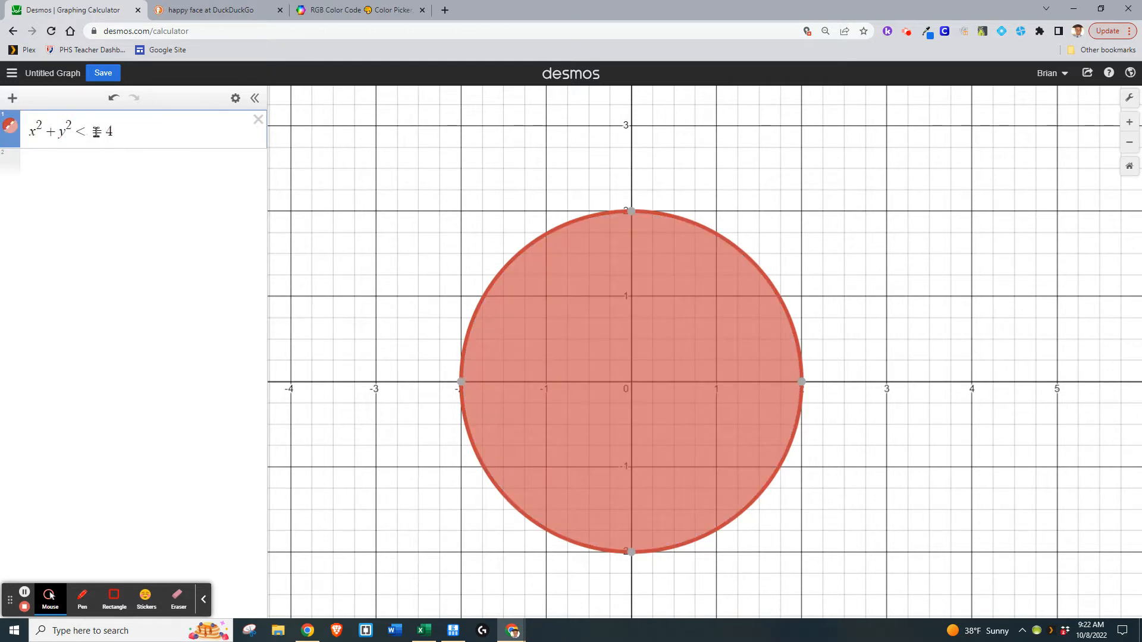
pyautogui.write('=')
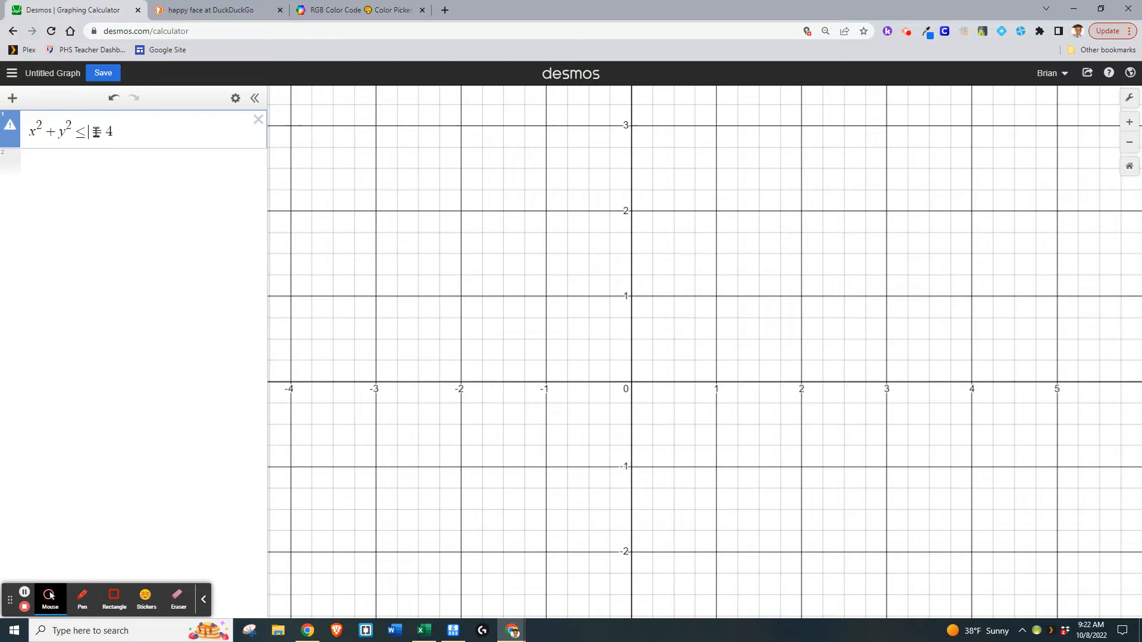
pyautogui.press('Delete')
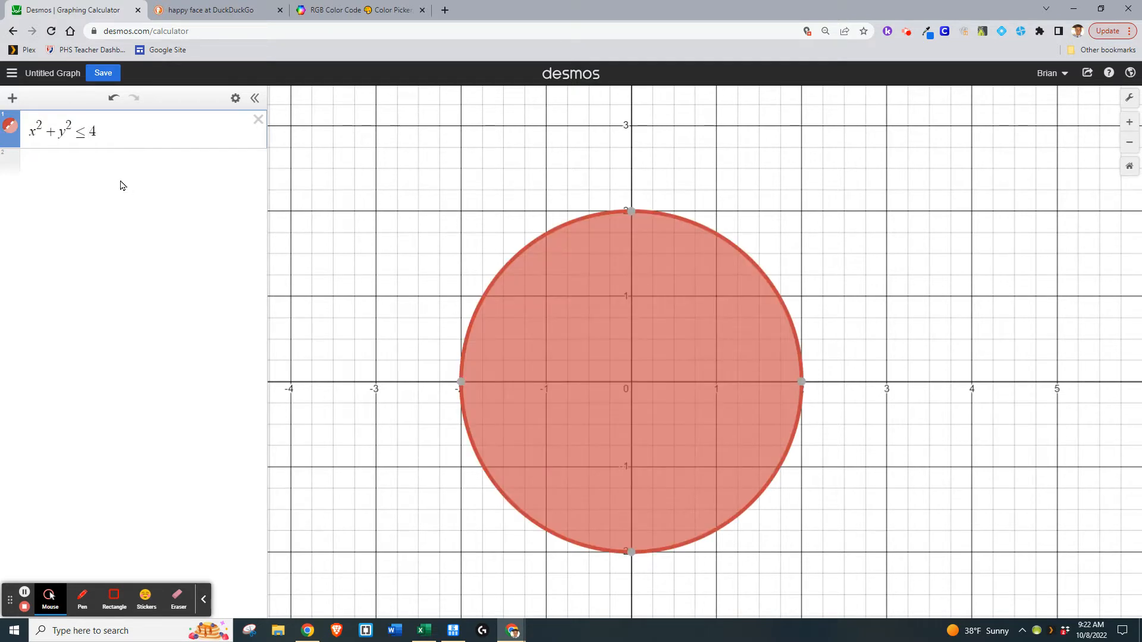
# Change the shaded disc's colour to orange.
pyautogui.click(9, 132)
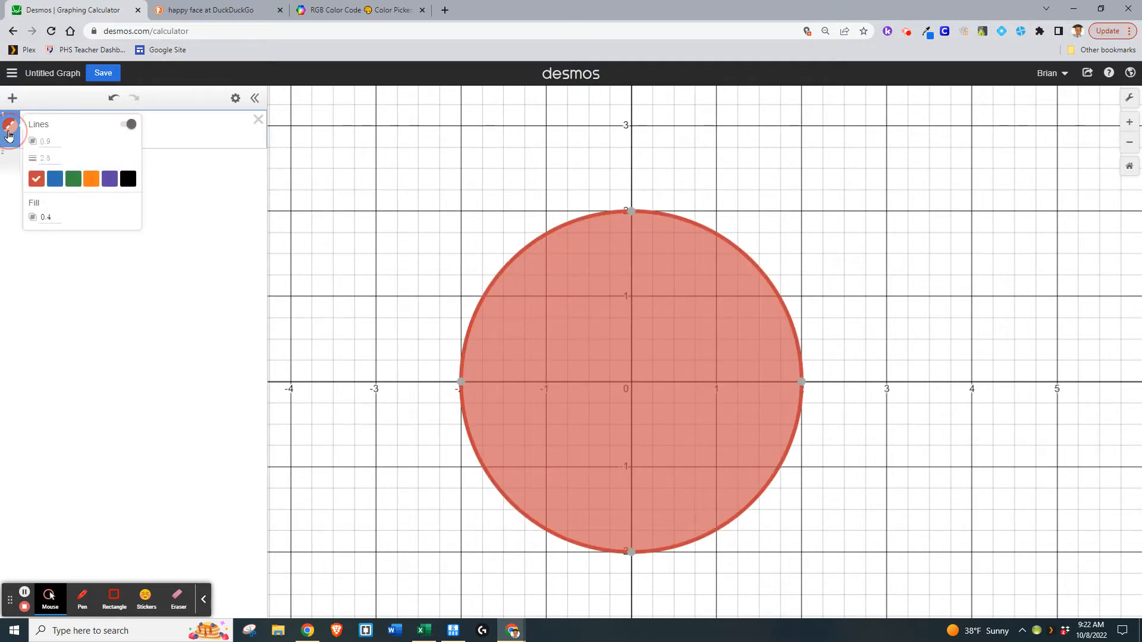
pyautogui.click(91, 178)
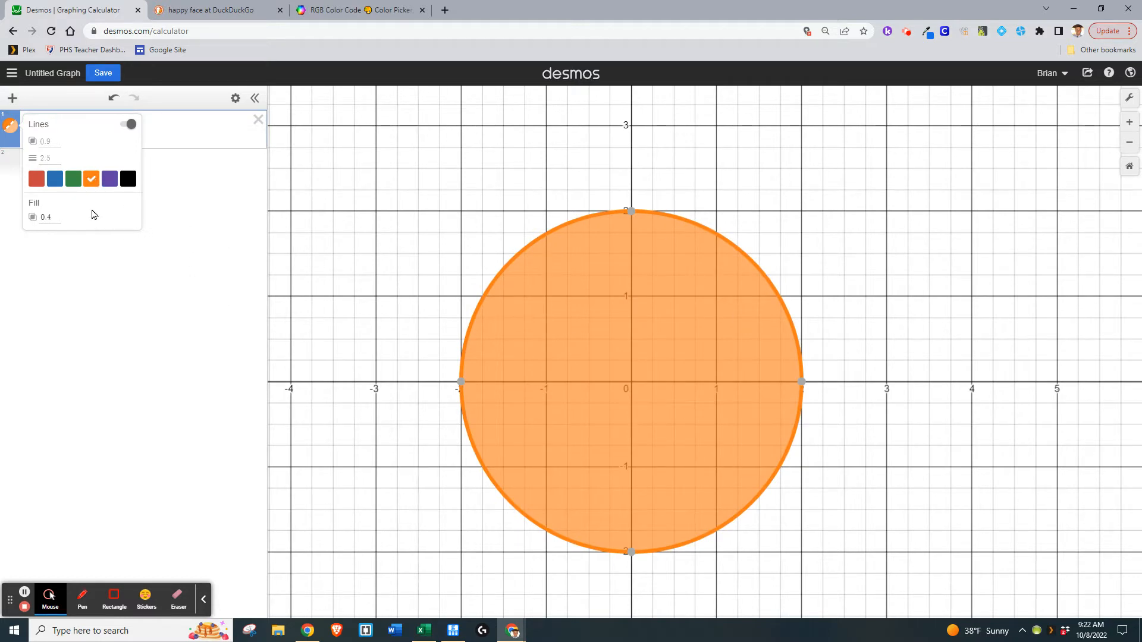
pyautogui.click(172, 178)
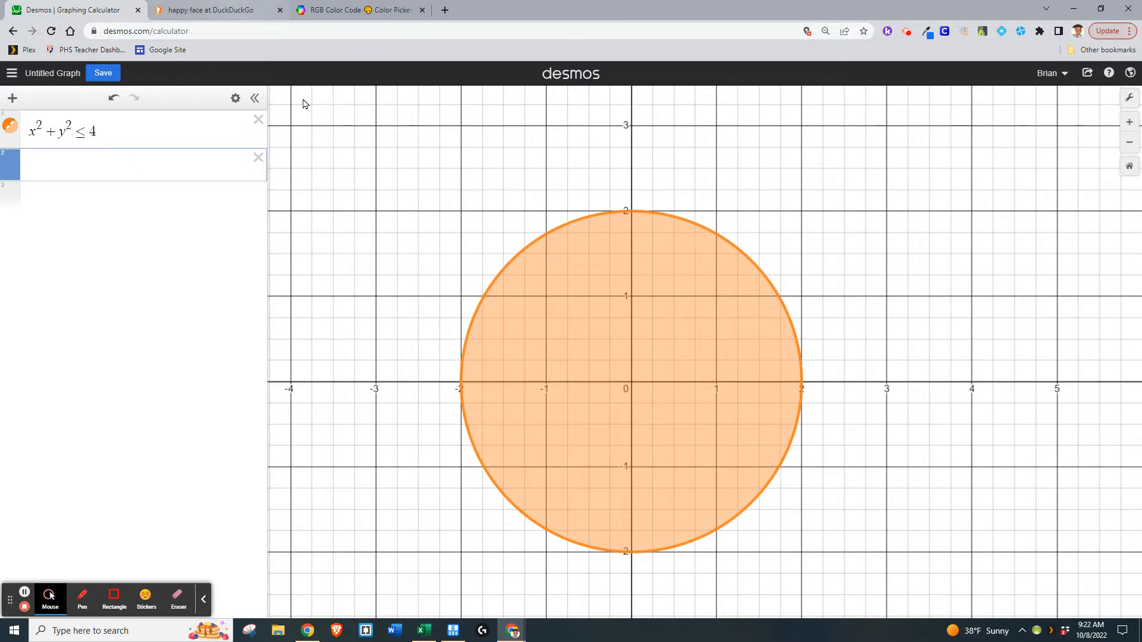
# Switch to the happy face image results and sample the yellow of the second smiley with the Eye Dropper.
pyautogui.click(228, 13)
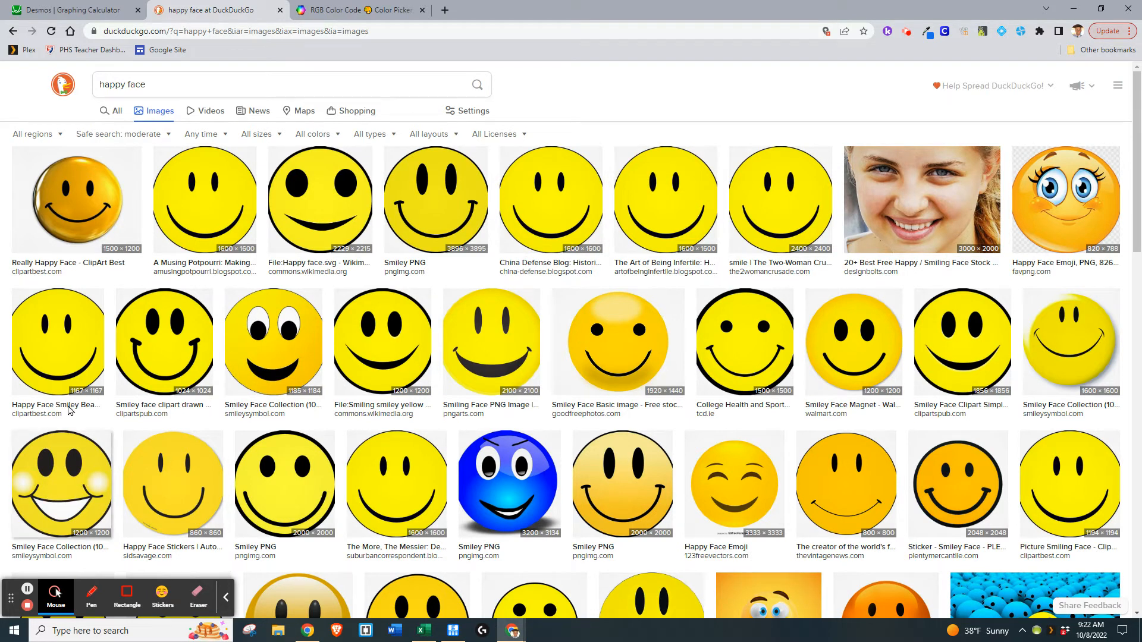
pyautogui.click(928, 33)
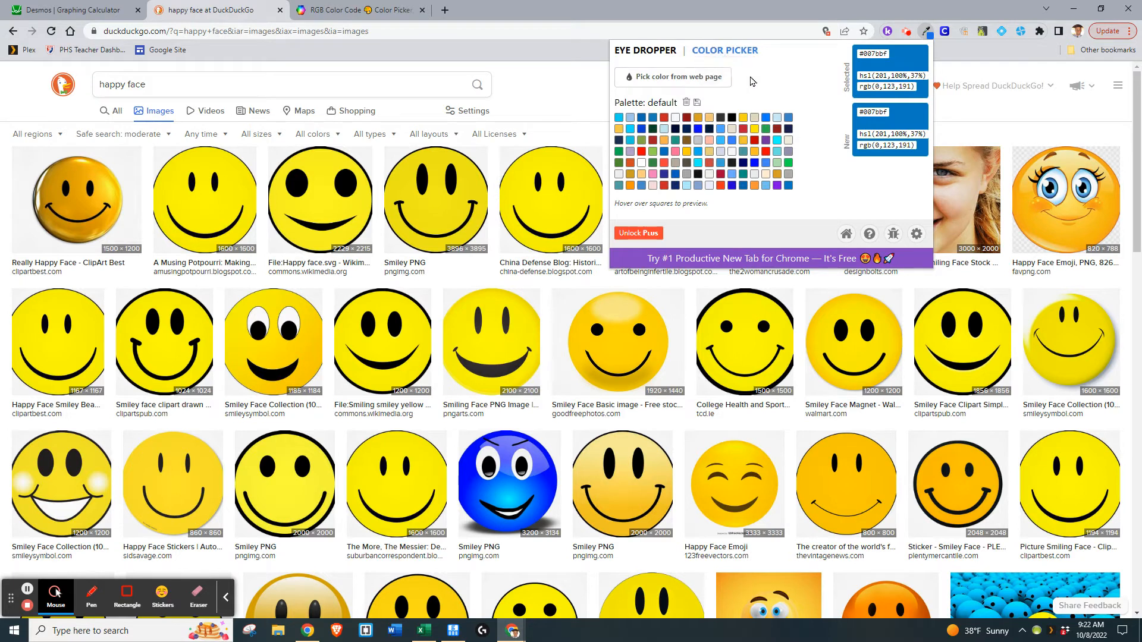
pyautogui.click(657, 78)
pyautogui.click(657, 79)
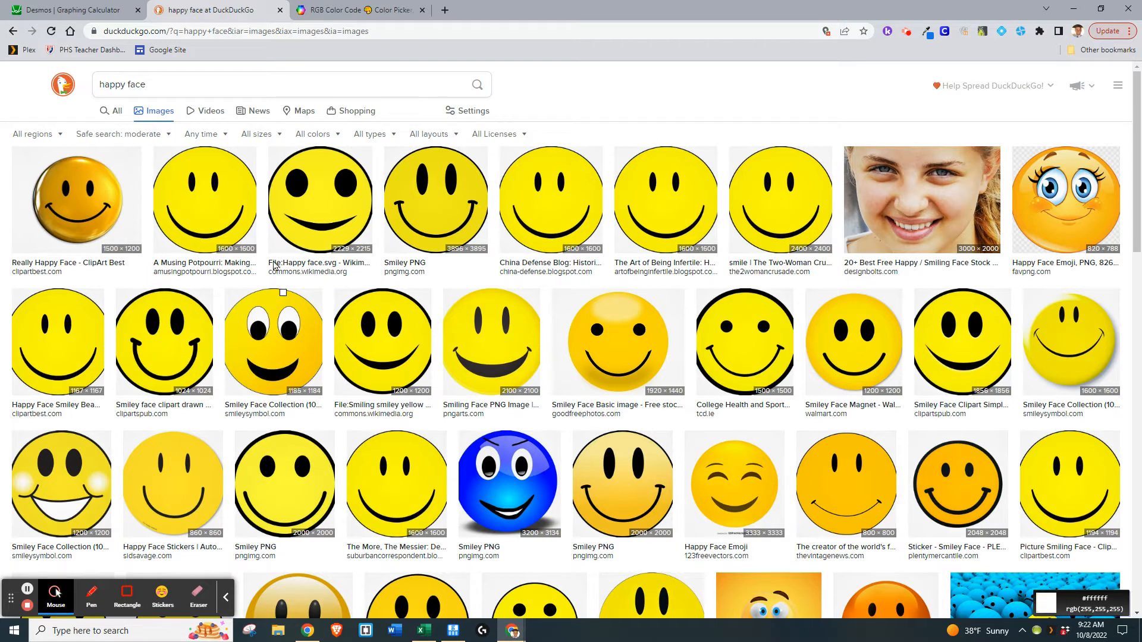
pyautogui.click(198, 206)
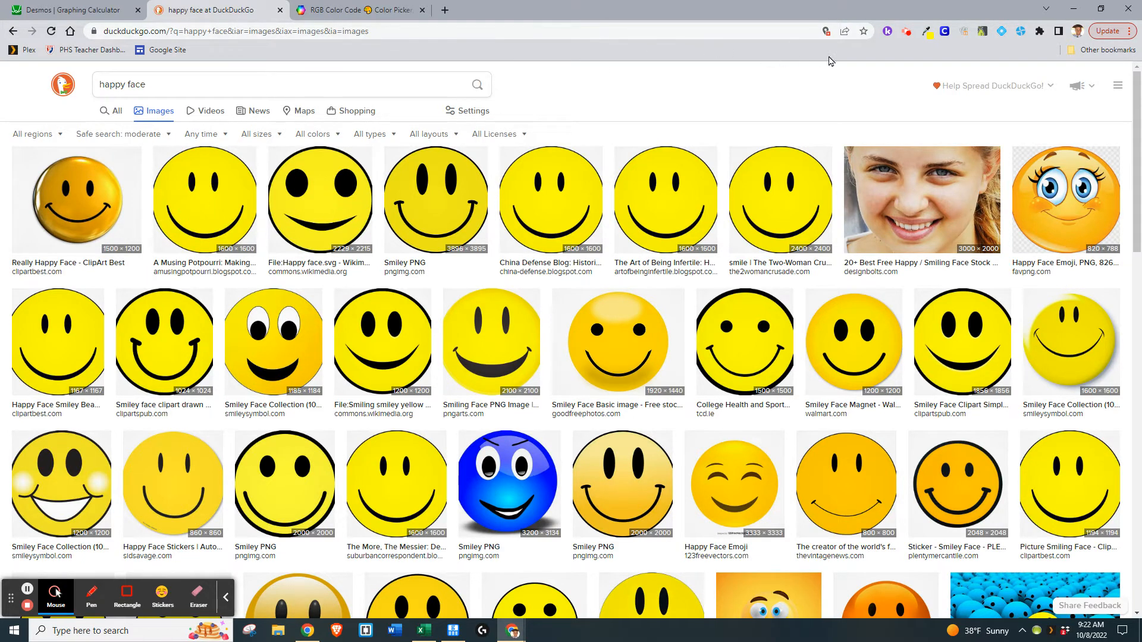
# Copy the sampled colour's RGB value from the Eye Dropper and return to the Desmos graph.
pyautogui.click(928, 32)
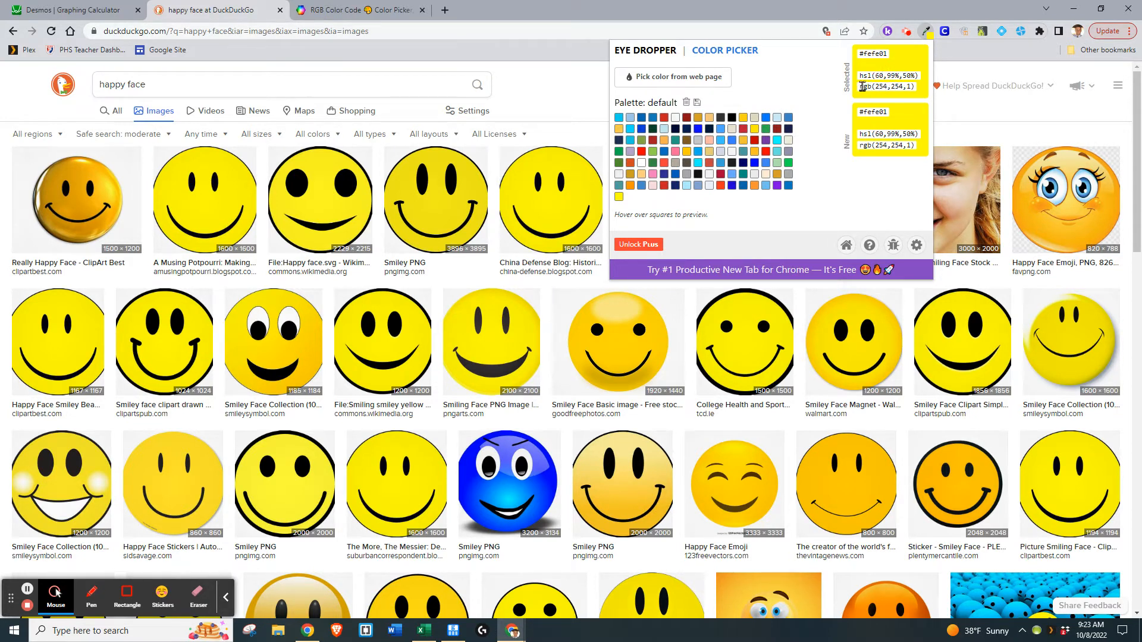
pyautogui.moveTo(861, 87); pyautogui.dragTo(911, 88)
pyautogui.rightClick(908, 88)
pyautogui.click(930, 97)
pyautogui.click(82, 17)
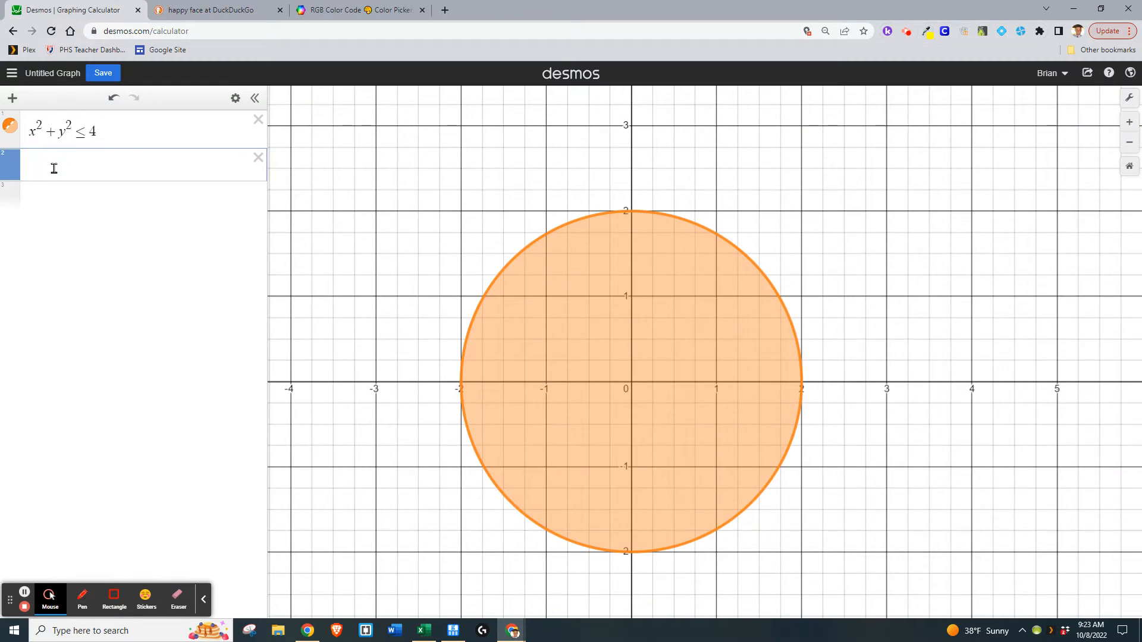
# Enter a colour definition for c₁ in the second expression, using rgb (254,254,1).
pyautogui.write('c1 ')
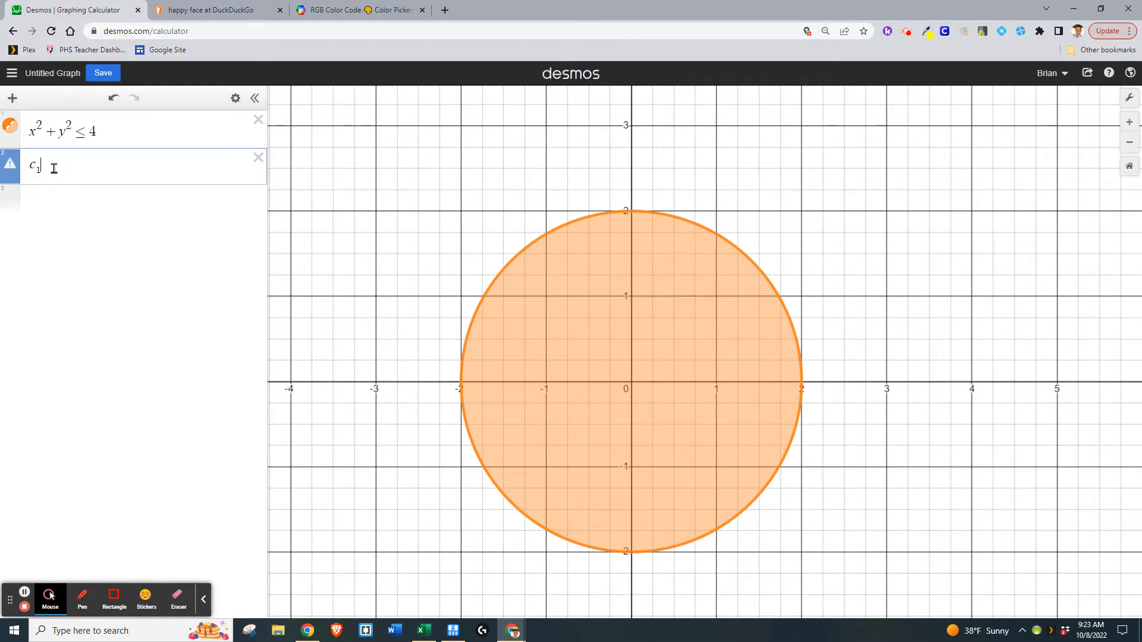
pyautogui.write('= rgb (254,254,1)')
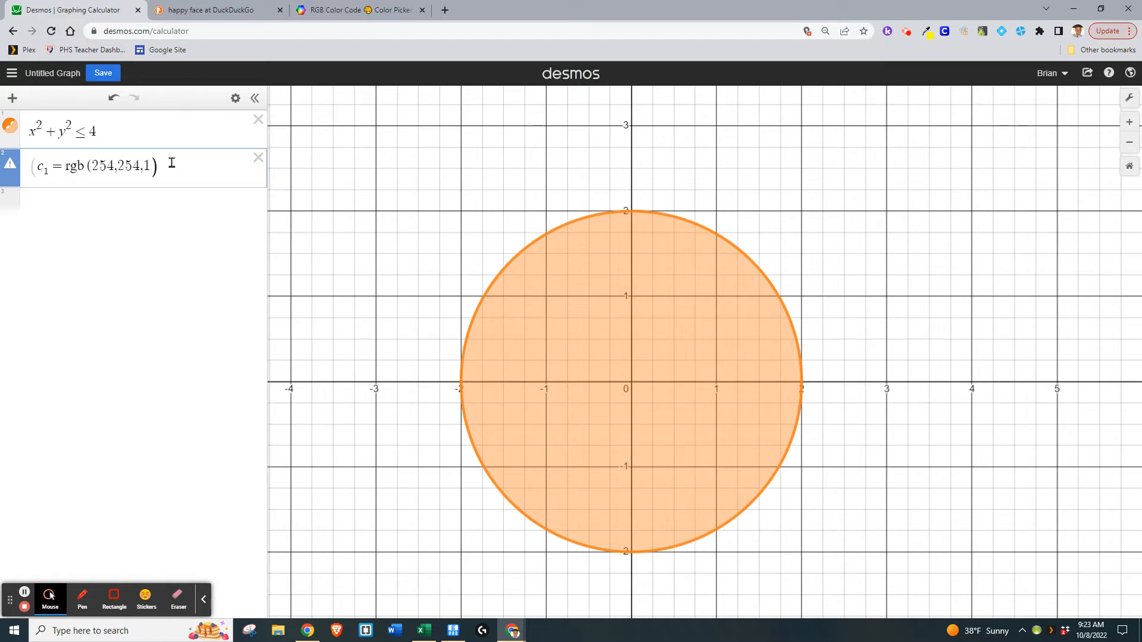
pyautogui.press('Return')
pyautogui.click(171, 163)
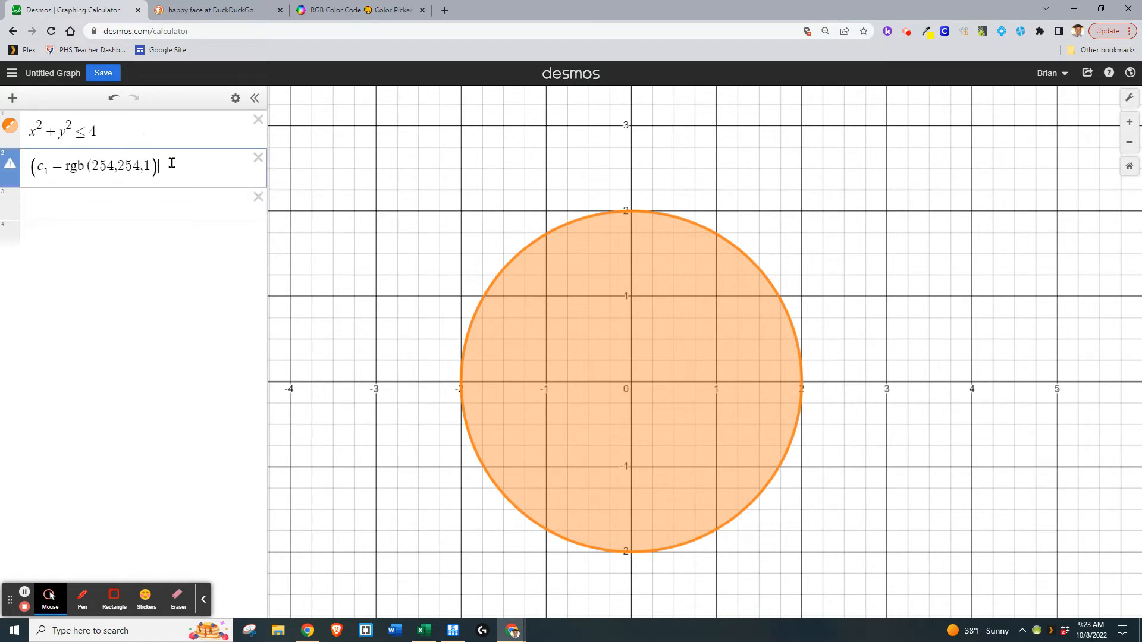
# Try to correct the misplaced parentheses in the c₁ colour definition.
pyautogui.click(48, 166)
pyautogui.hotkey('ctrl', 'shift', 'j')
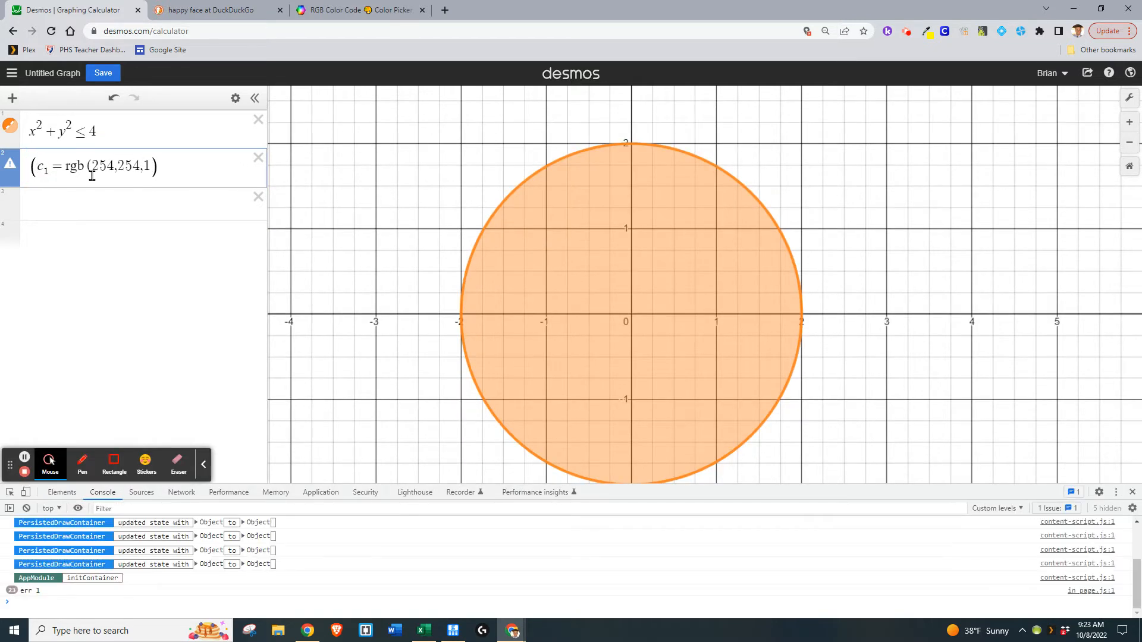
pyautogui.click(37, 167)
pyautogui.press('BackSpace')
pyautogui.moveTo(116, 165); pyautogui.dragTo(124, 165)
pyautogui.press('Right')
pyautogui.press('Right')
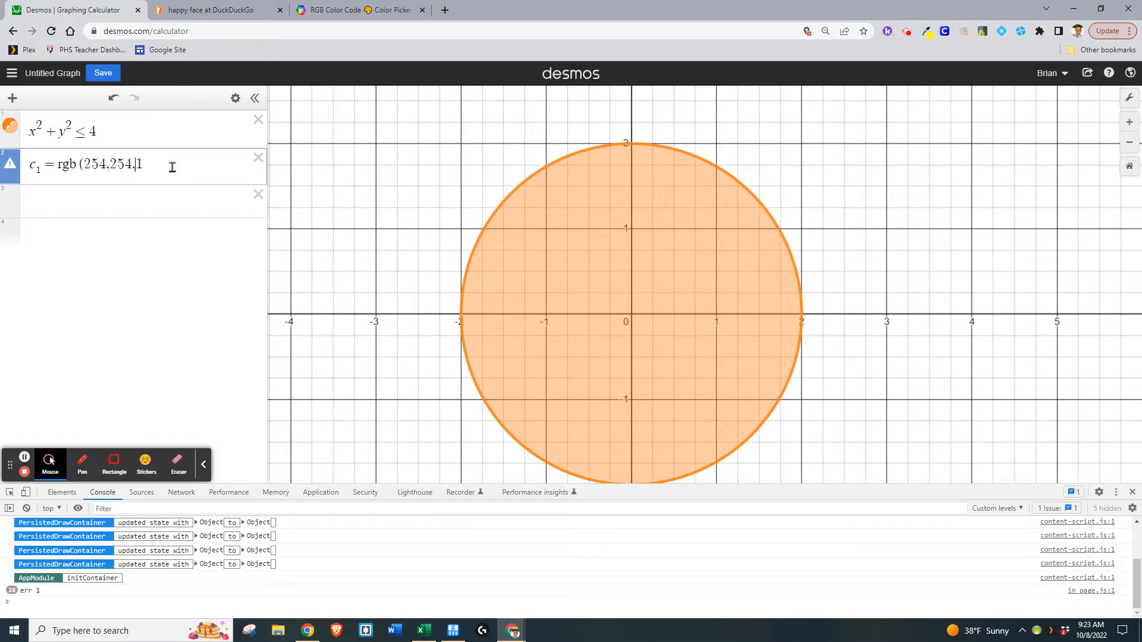
pyautogui.write(')')
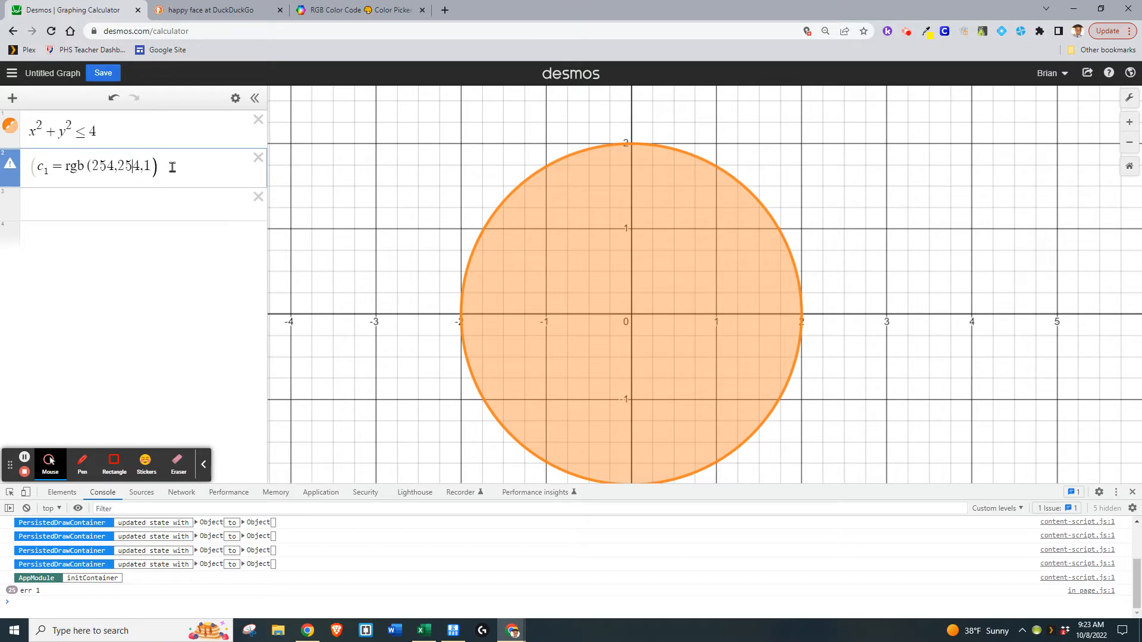
# Re-enter the function's arguments so the definition reads c₁ = rgb(254,254,1).
pyautogui.press('BackSpace')
pyautogui.press('BackSpace')
pyautogui.press('BackSpace')
pyautogui.press('BackSpace')
pyautogui.press('BackSpace')
pyautogui.press('BackSpace')
pyautogui.press('BackSpace')
pyautogui.press('BackSpace')
pyautogui.press('BackSpace')
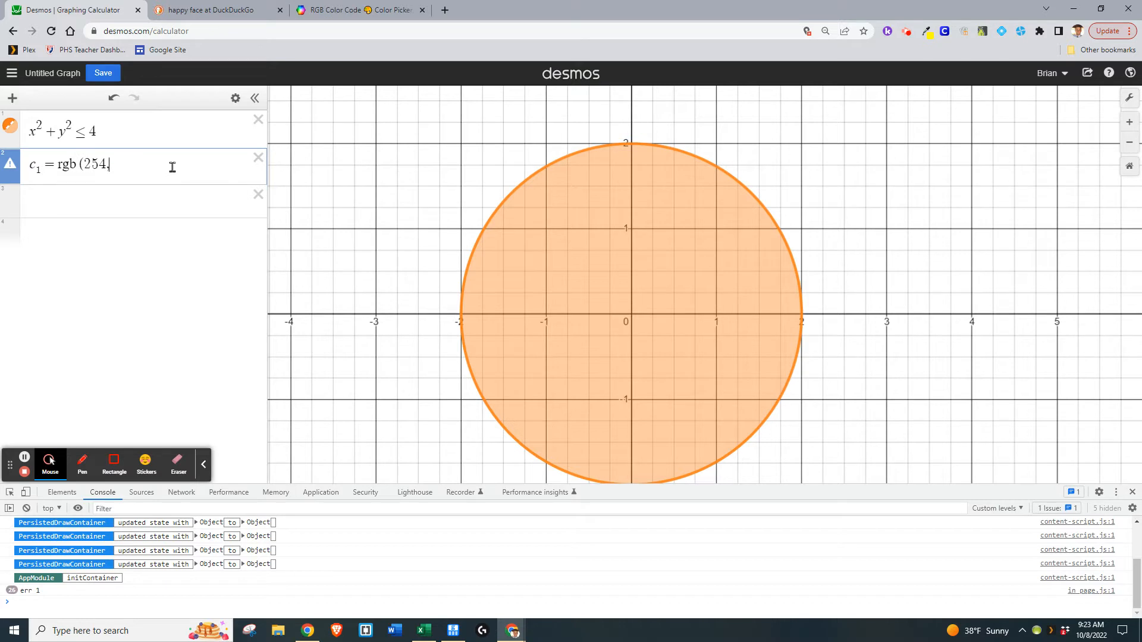
pyautogui.write('(254,')
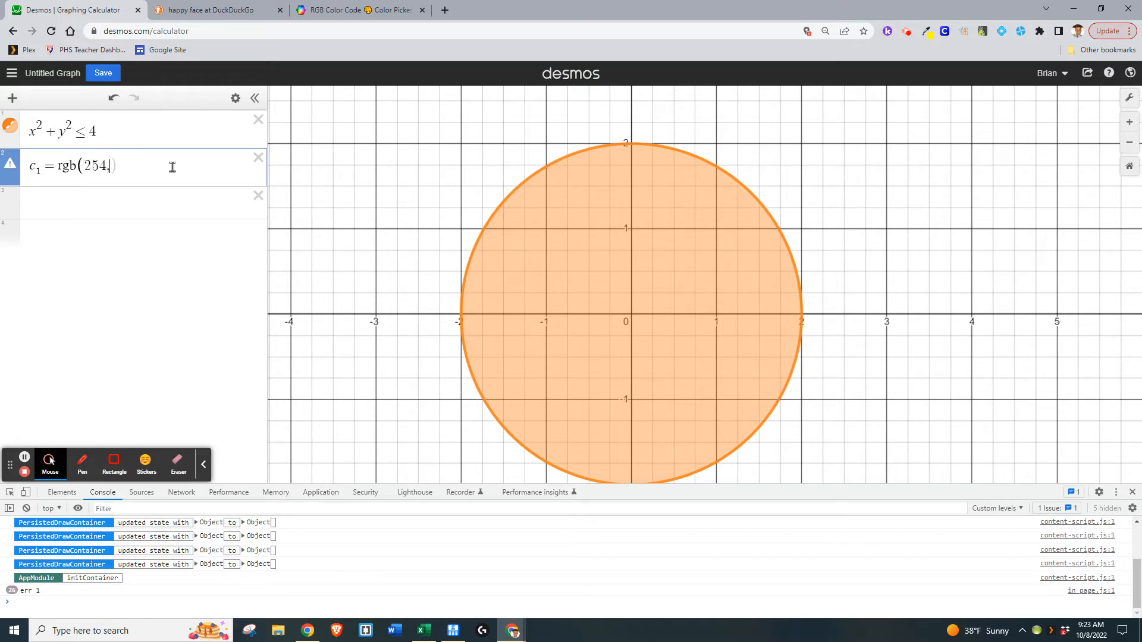
pyautogui.write('254,1')
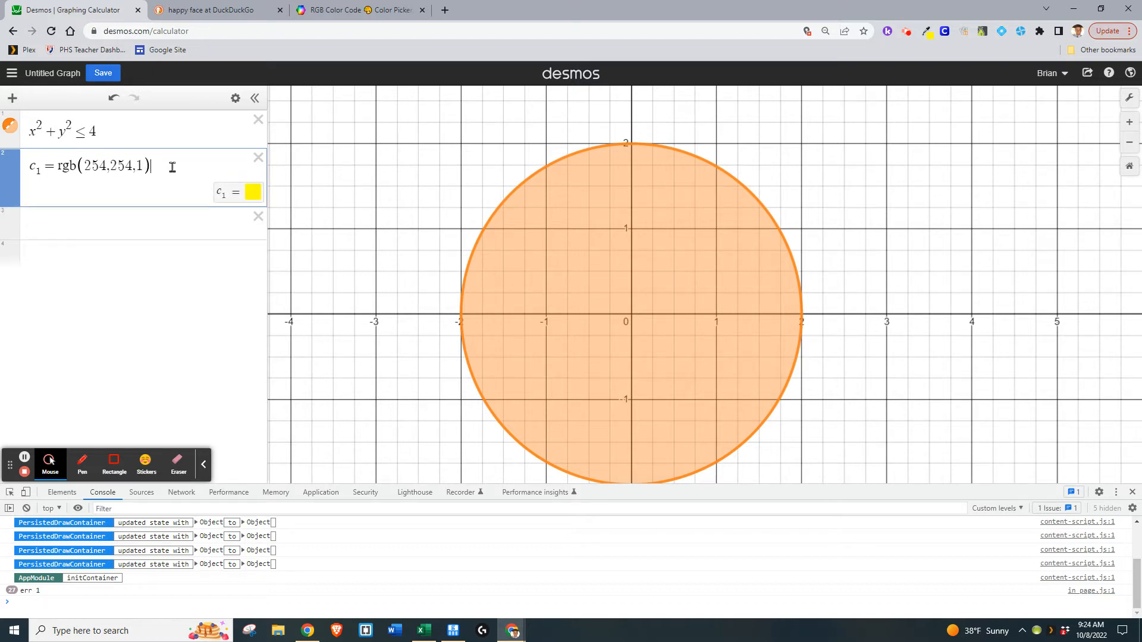
pyautogui.press('Return')
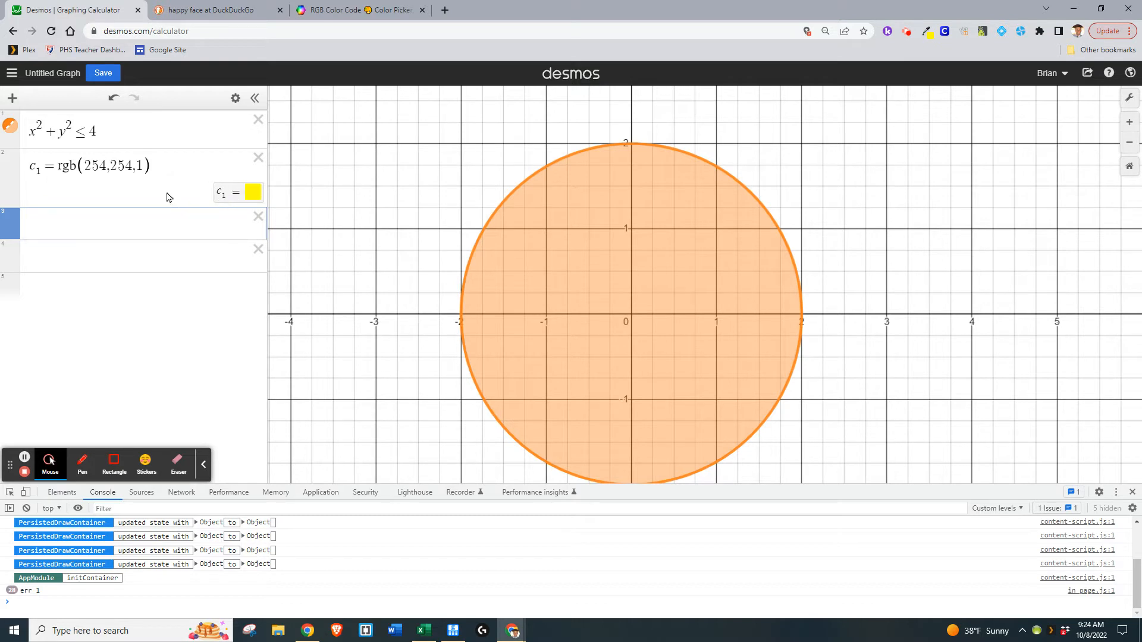
# Apply the custom yellow c₁ to the shaded disc and turn off its boundary lines.
pyautogui.click(12, 127)
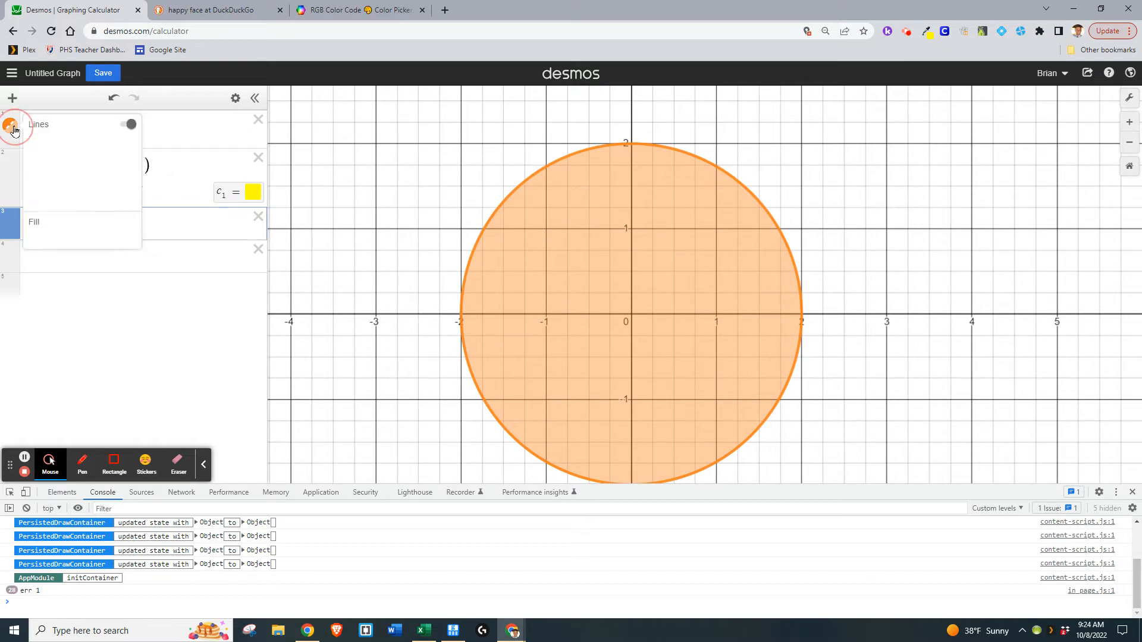
pyautogui.click(36, 199)
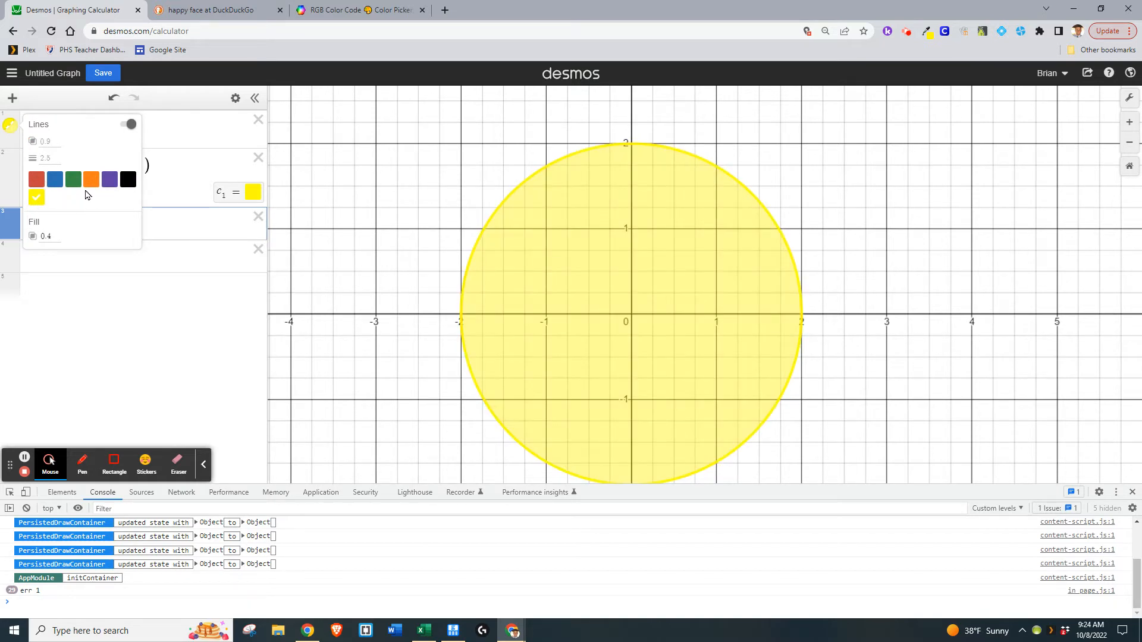
pyautogui.click(127, 124)
# Set the disc's fill opacity to 1.
pyautogui.doubleClick(50, 158)
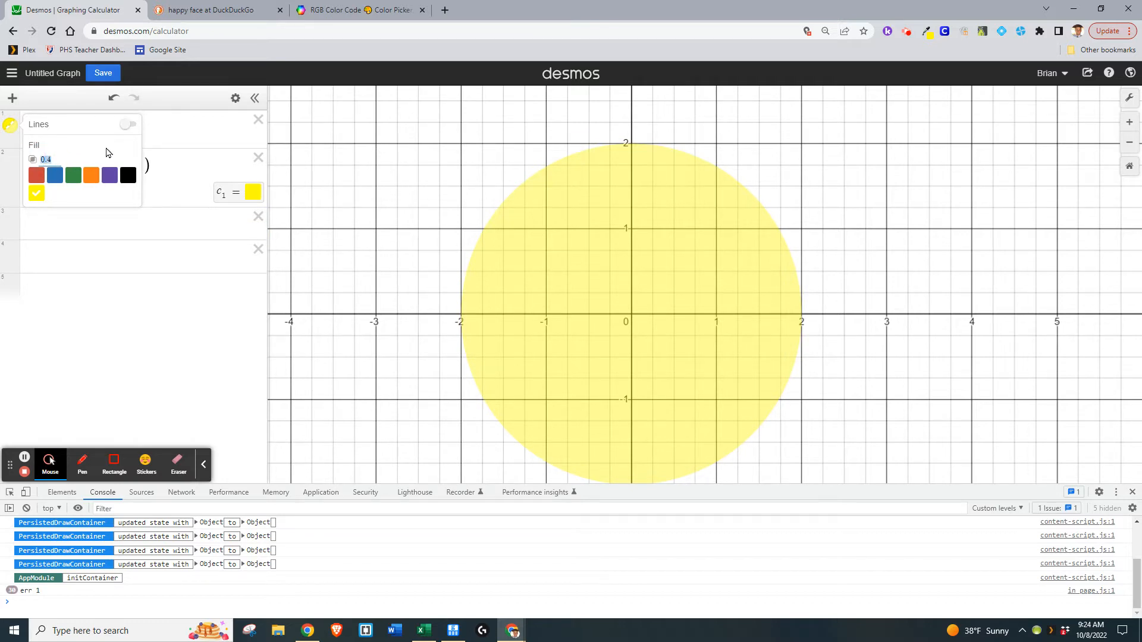
pyautogui.write('1')
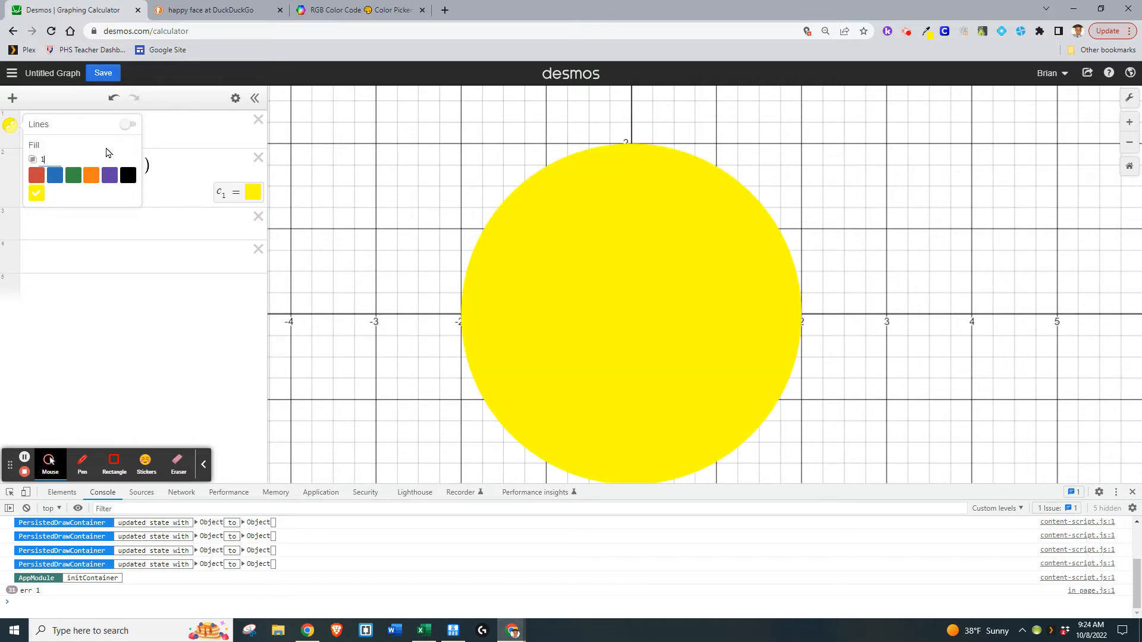
pyautogui.click(179, 167)
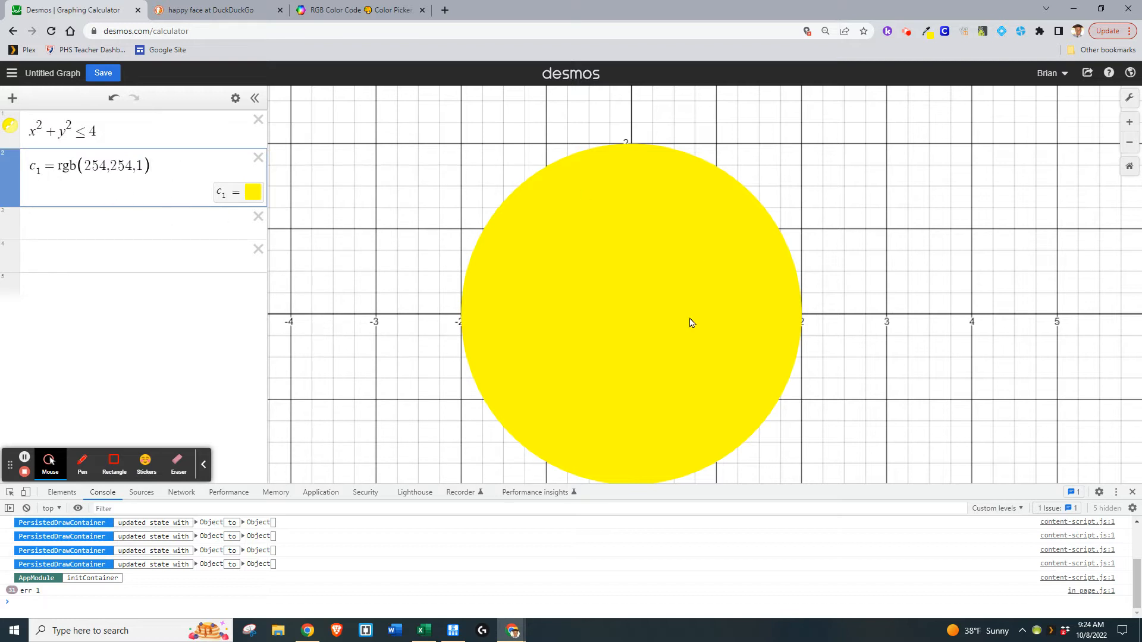
# Close the developer console and shift the graph so the whole yellow disc is in view.
pyautogui.click(1133, 494)
pyautogui.moveTo(345, 390); pyautogui.dragTo(388, 321)
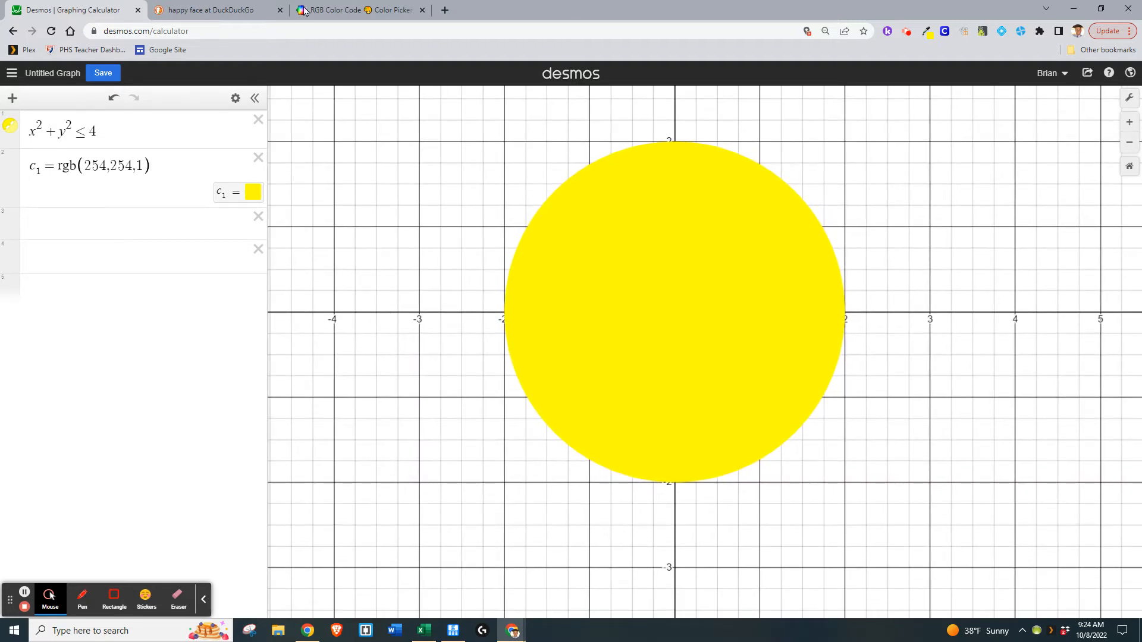
# Switch to the RGB Color Code website and check the colour values shown by the Eye Dropper.
pyautogui.click(214, 11)
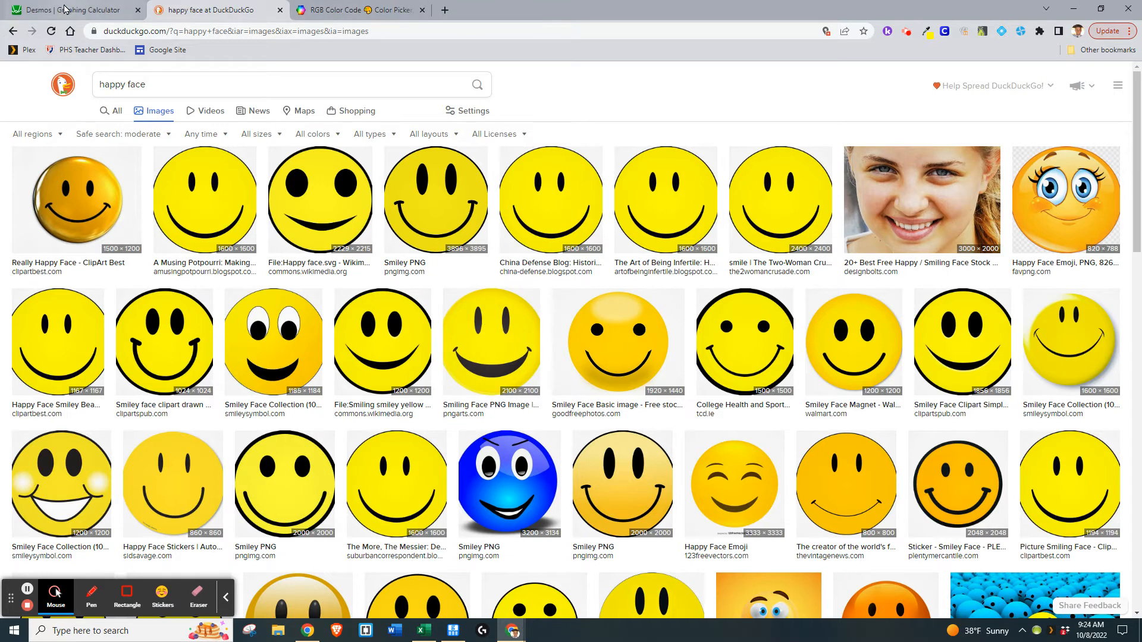
pyautogui.click(341, 7)
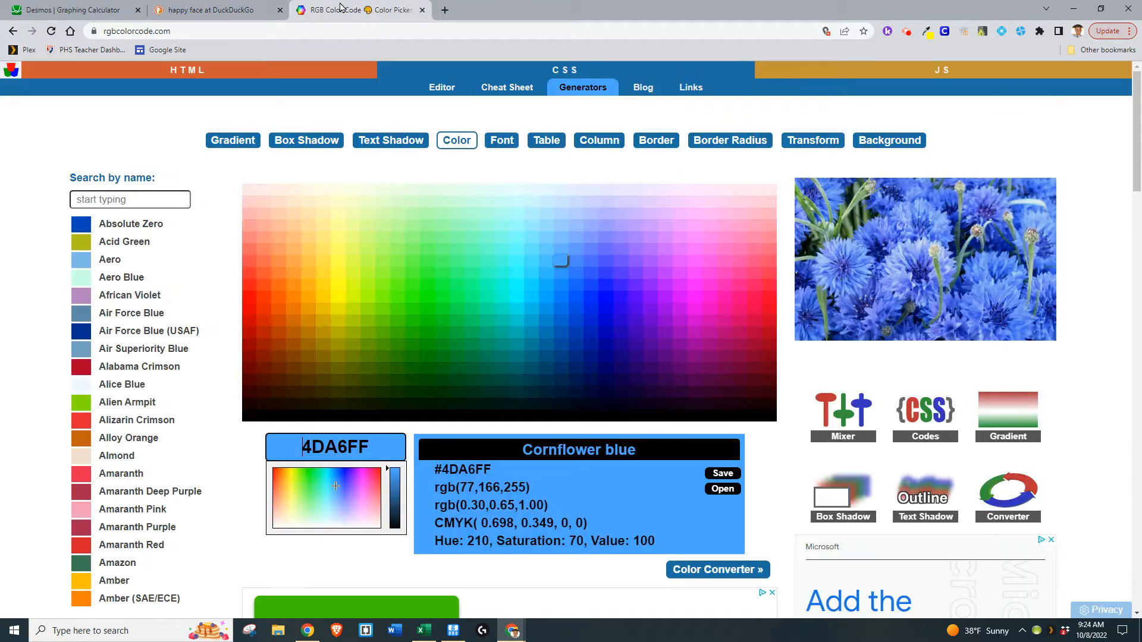
pyautogui.click(927, 33)
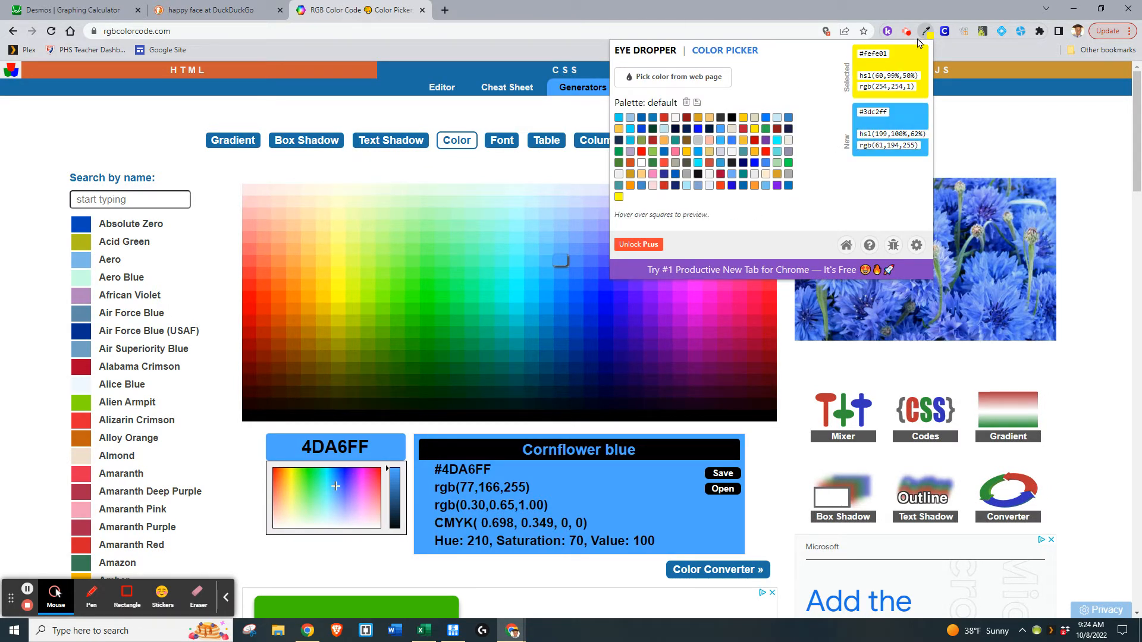
pyautogui.click(927, 33)
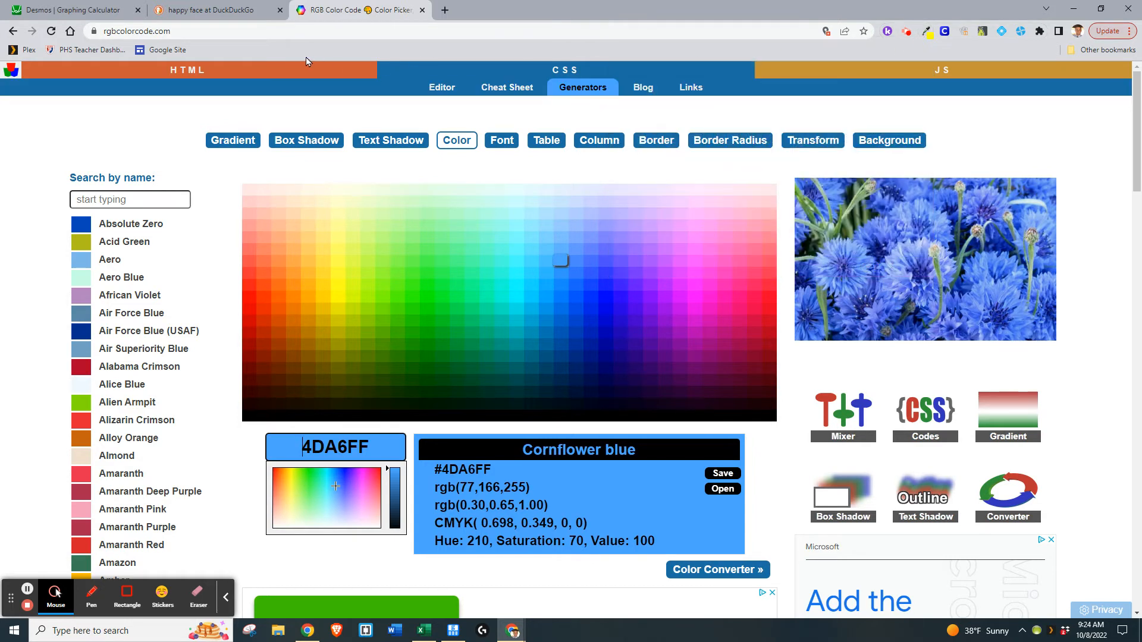
# Search the website's named colours for "yellow".
pyautogui.moveTo(198, 97)
pyautogui.click(106, 30)
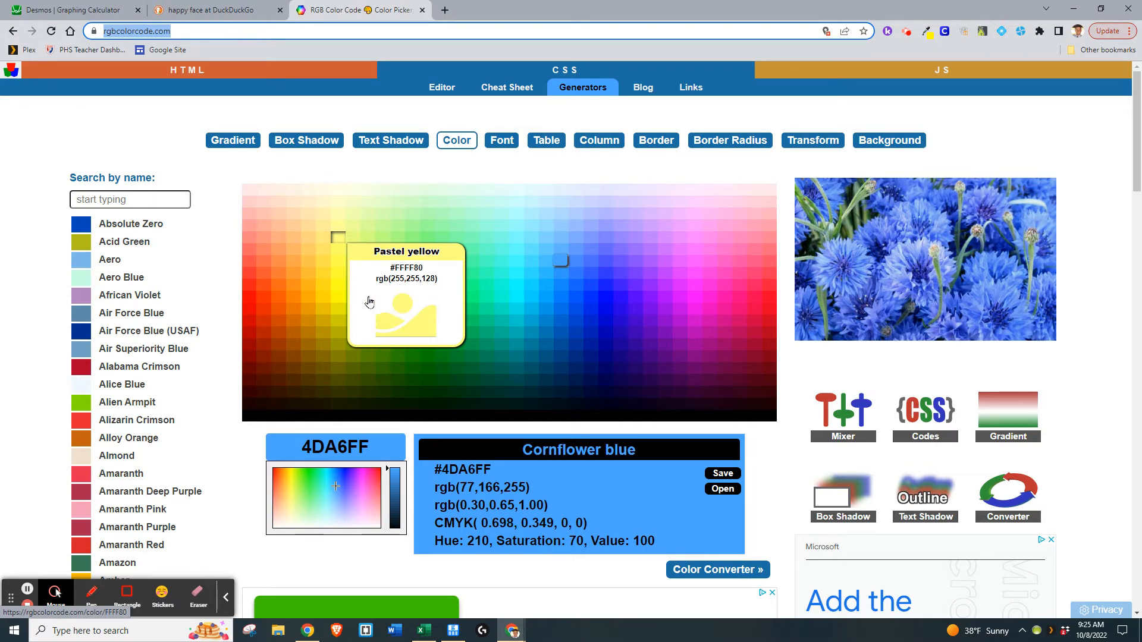
pyautogui.click(118, 198)
pyautogui.write('yellow')
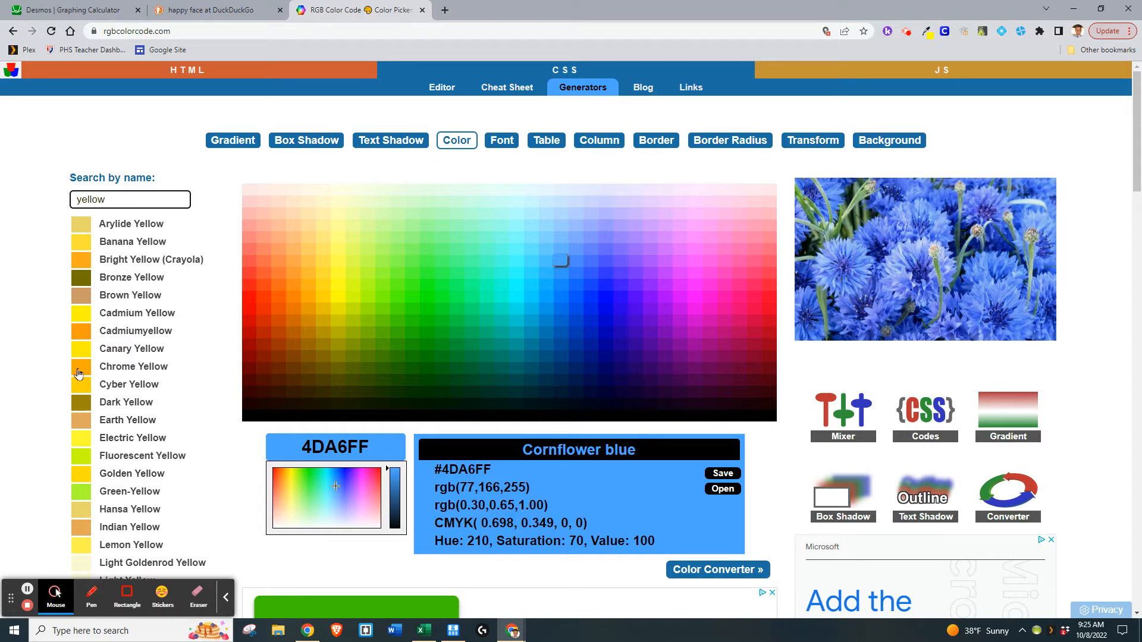
# Open Cadmium Yellow on the colour code website and compare its RGB values with the c₁ definition in Desmos.
pyautogui.click(83, 317)
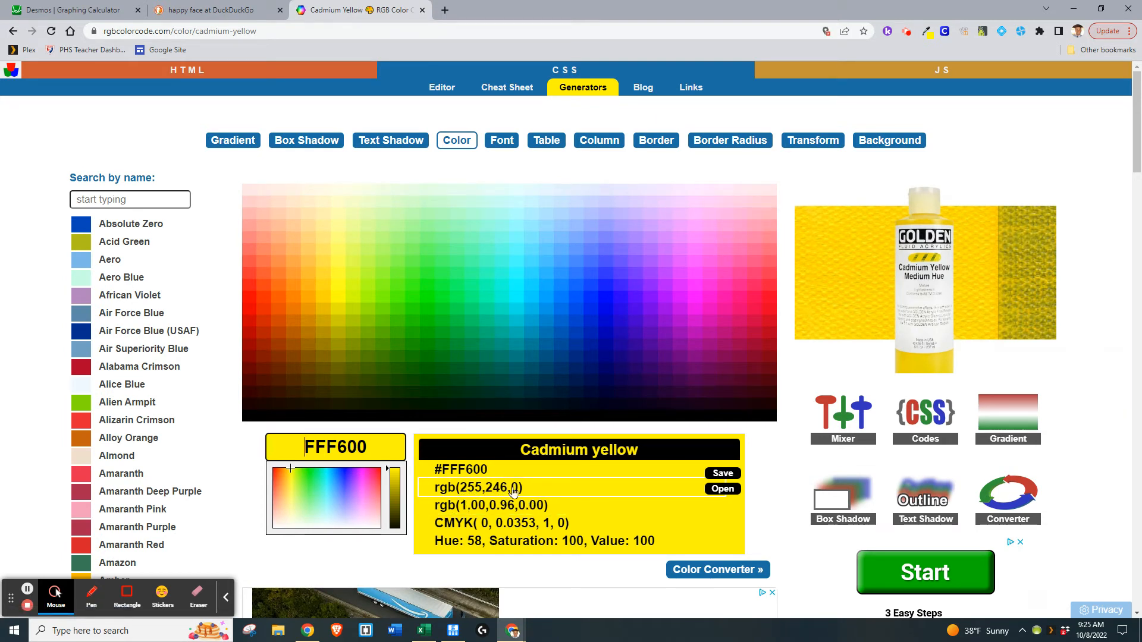
pyautogui.click(60, 10)
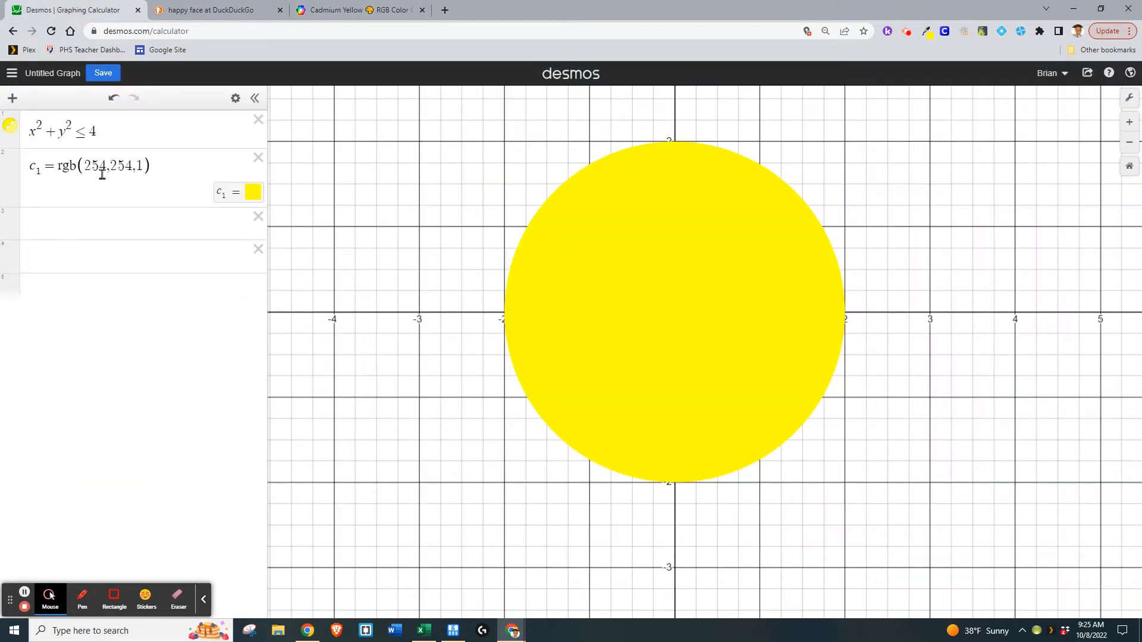
pyautogui.click(357, 10)
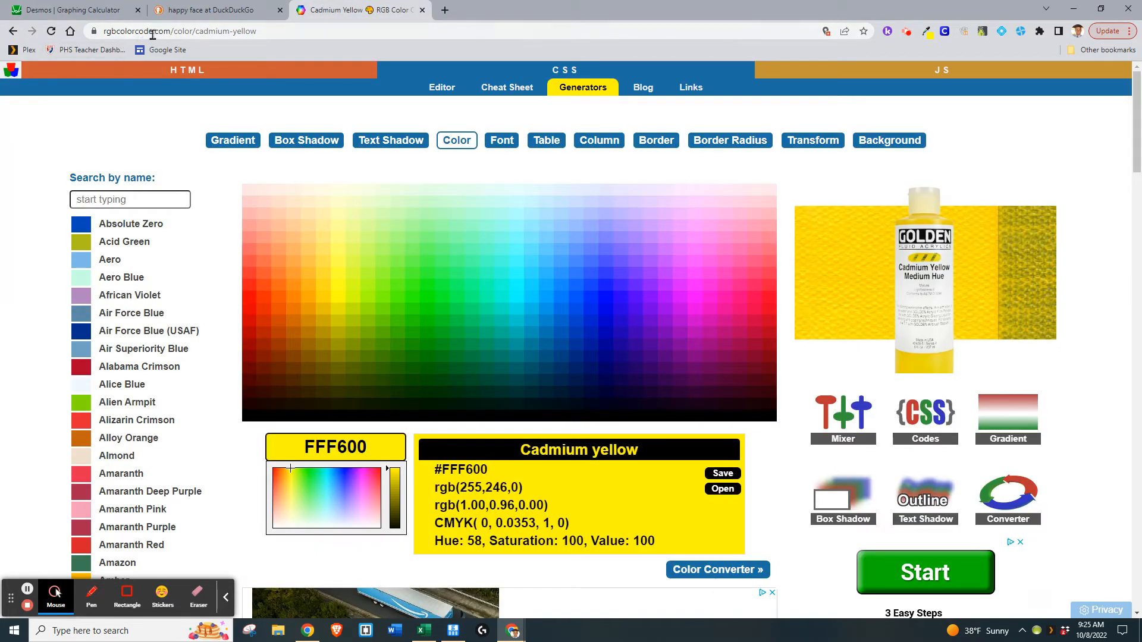
pyautogui.click(57, 10)
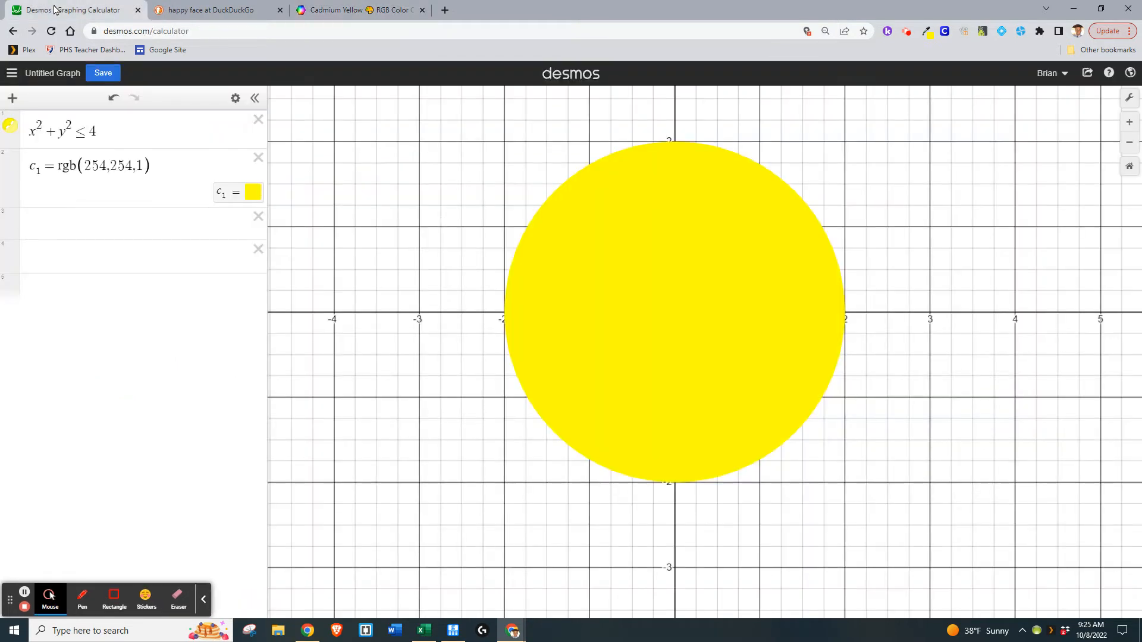
# Set the yellow disc's fill opacity to .5.
pyautogui.click(84, 245)
pyautogui.click(58, 222)
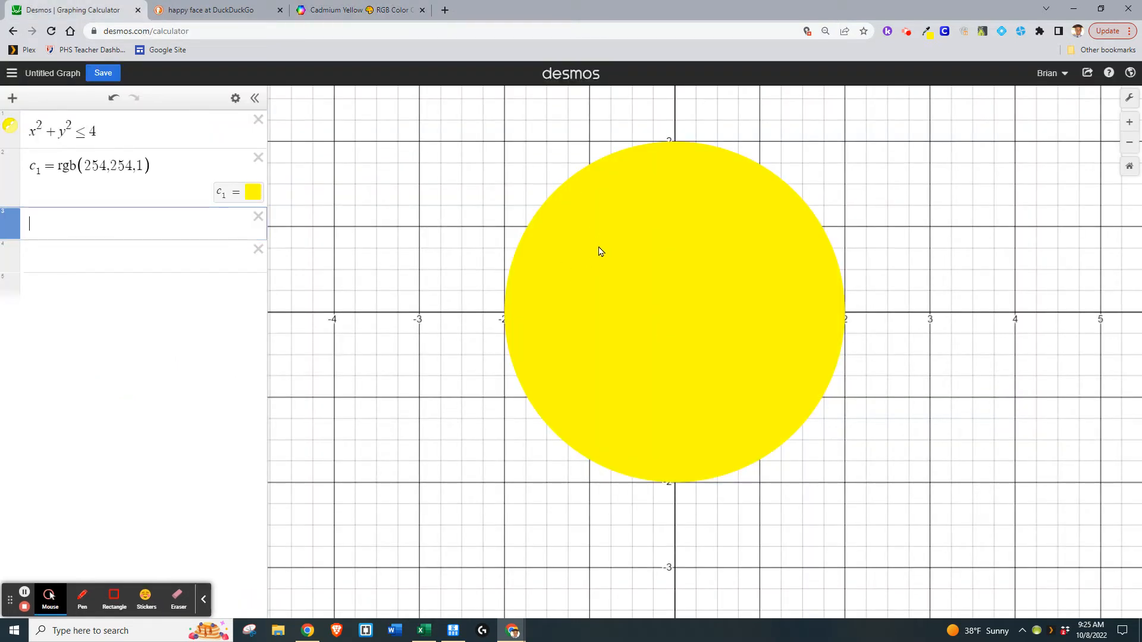
pyautogui.click(9, 125)
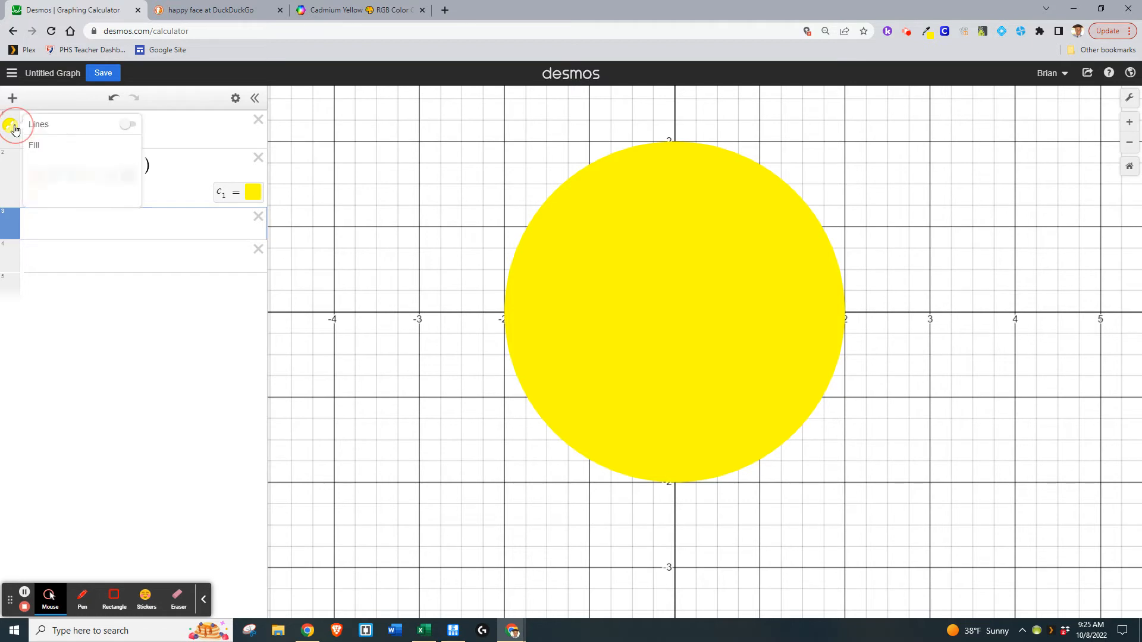
pyautogui.click(54, 156)
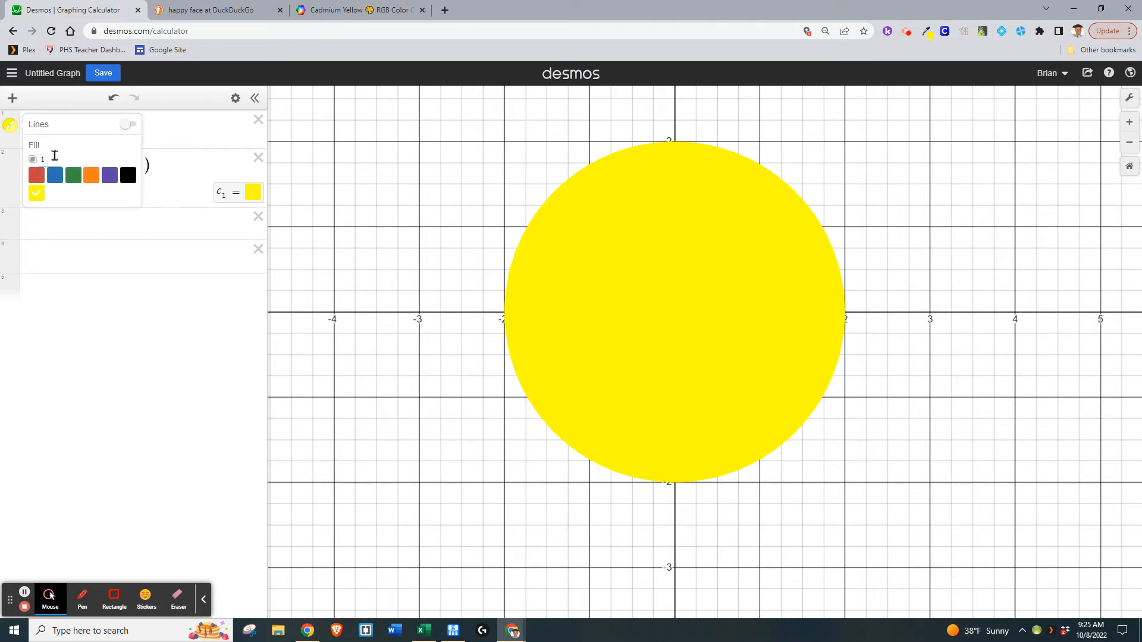
pyautogui.press('BackSpace')
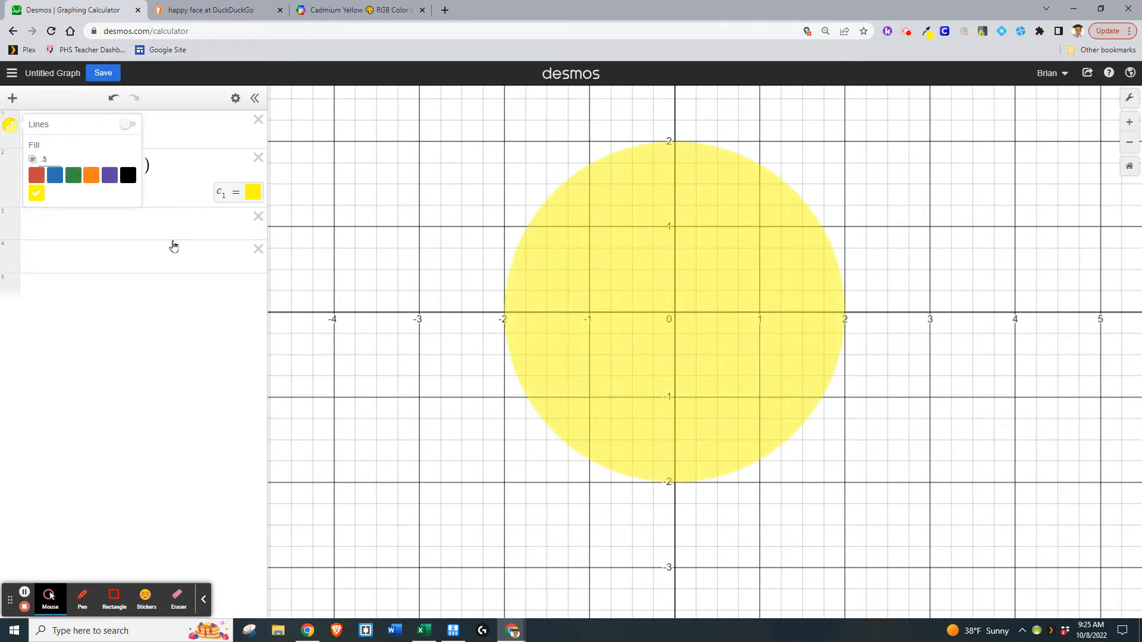
# Enter the shaded ellipse inequality (x-.5)^2/2 + (y-.5)^2/4 ≤ 1 in the empty third expression.
pyautogui.click(136, 218)
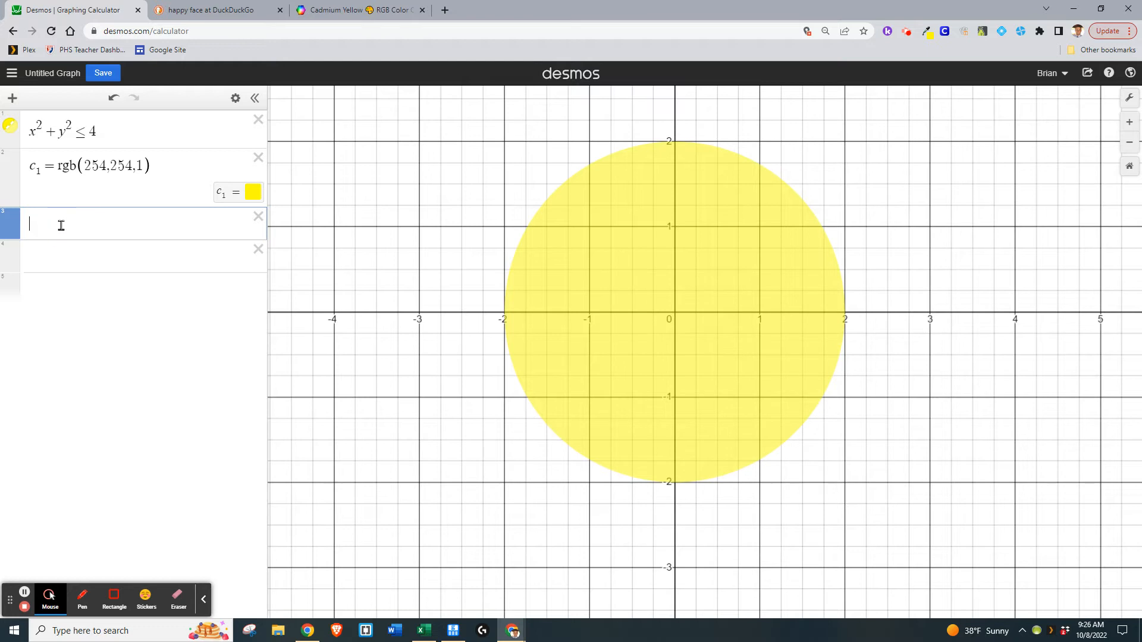
pyautogui.write('(')
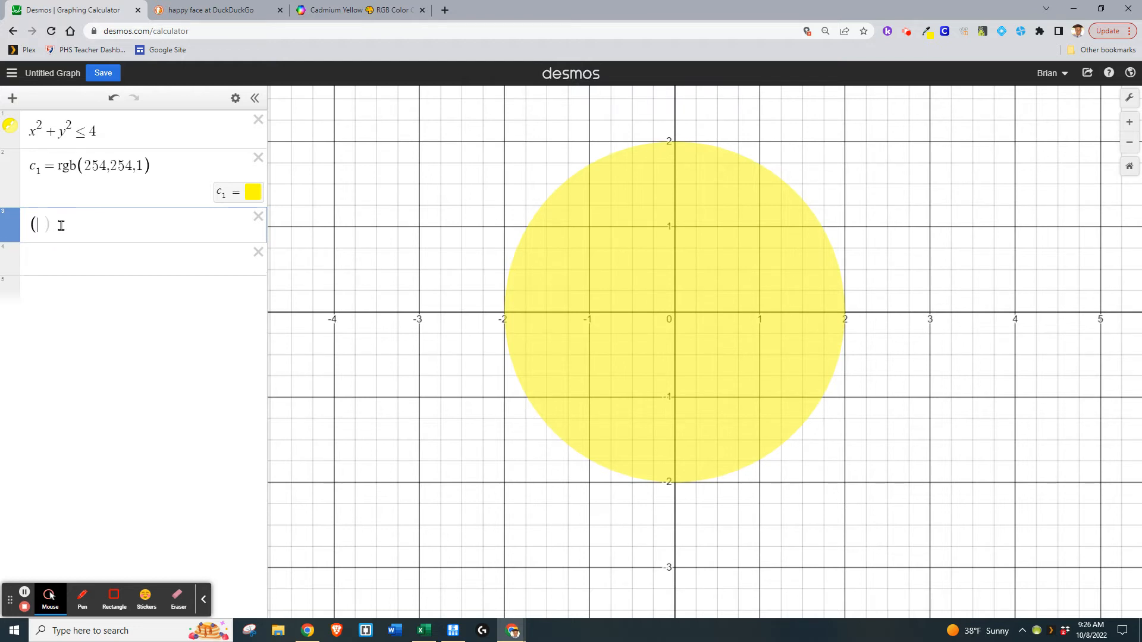
pyautogui.write('x =')
pyautogui.press('BackSpace')
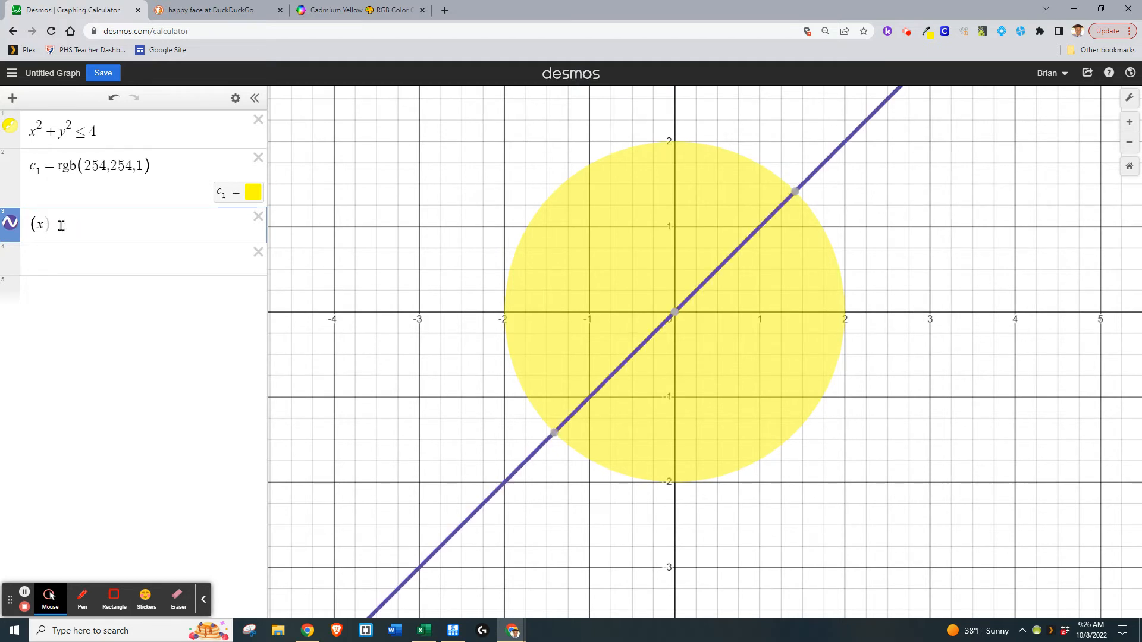
pyautogui.write('-.5)')
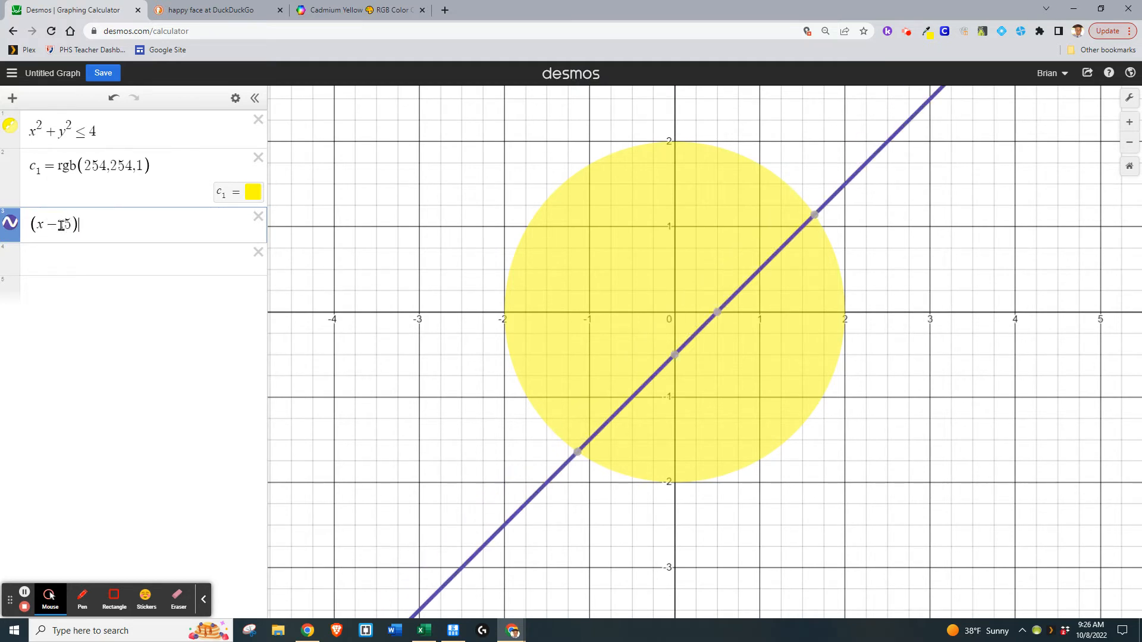
pyautogui.write('^2')
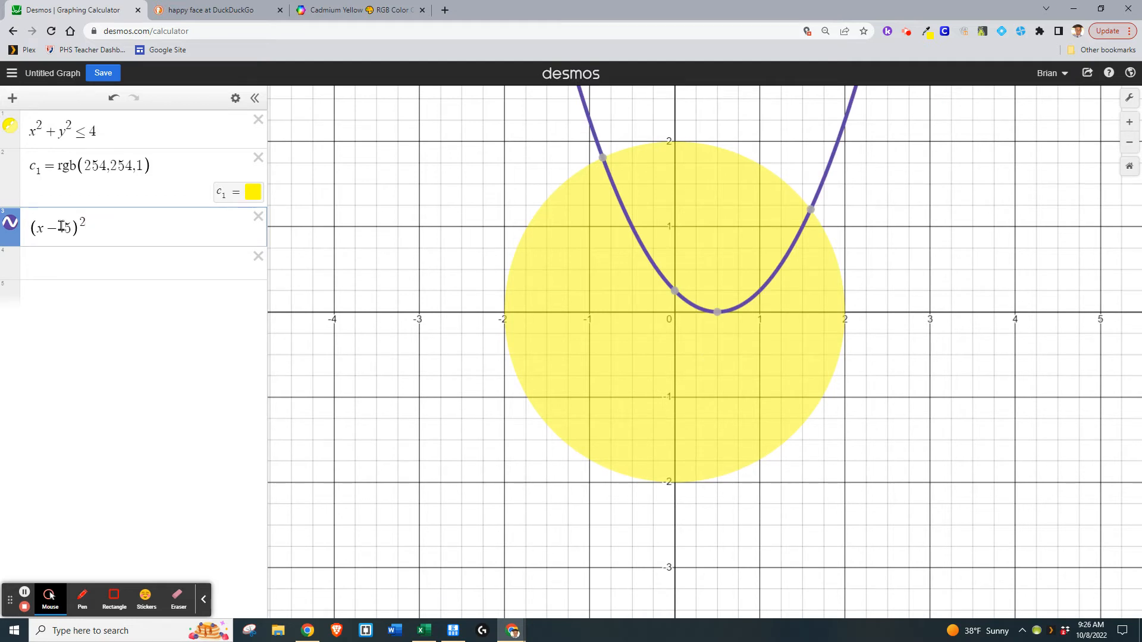
pyautogui.write('/2')
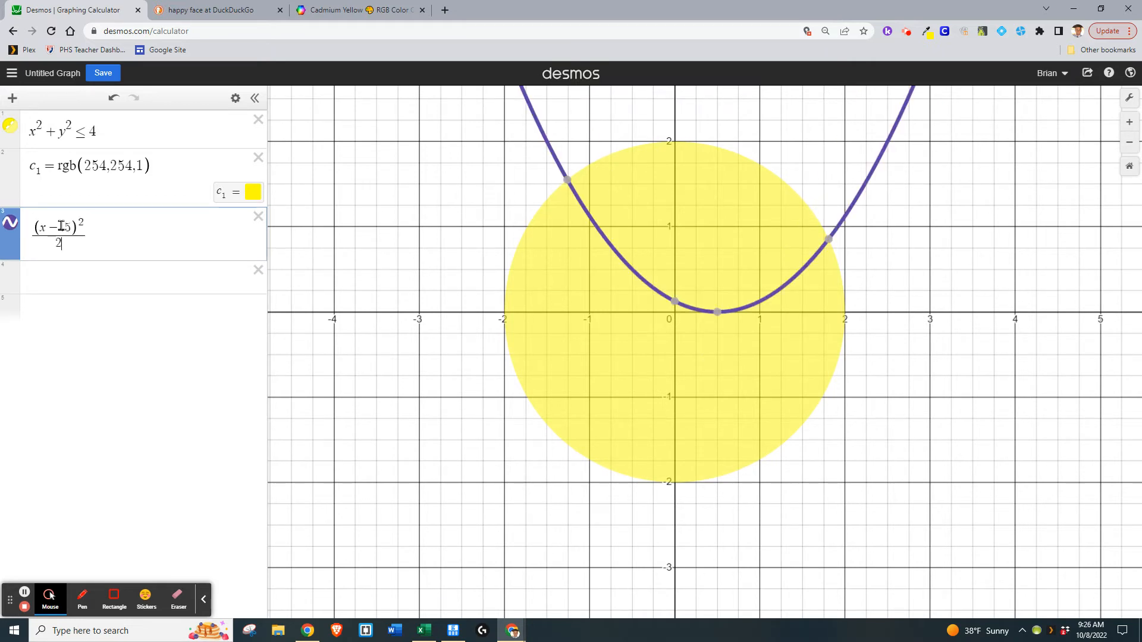
pyautogui.press('Right')
pyautogui.write('+')
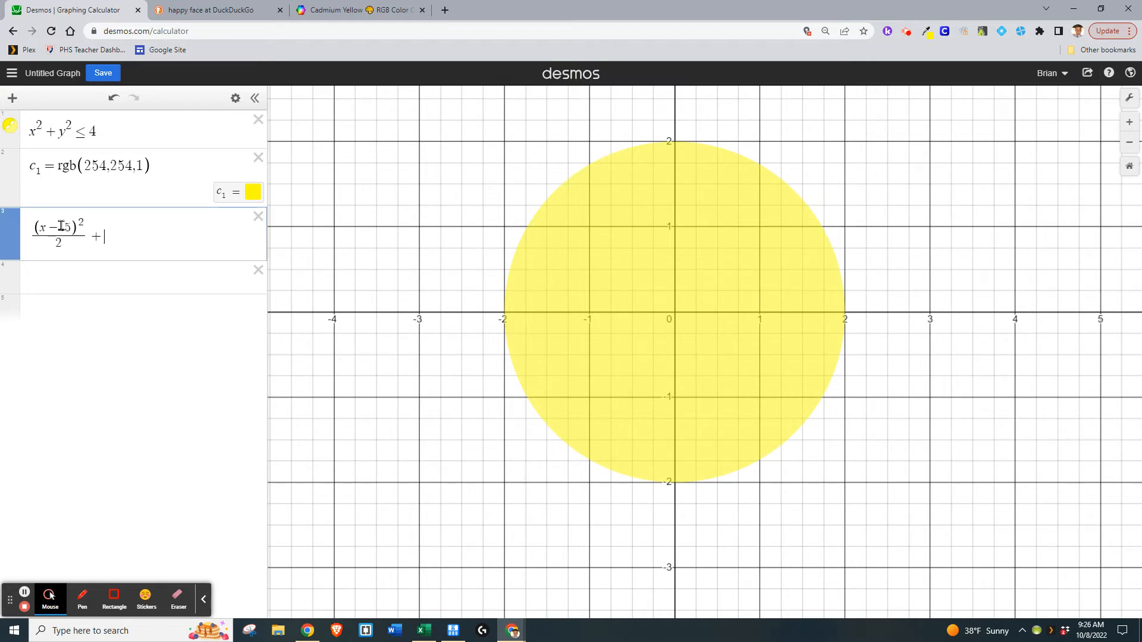
pyautogui.write('(y-.5')
pyautogui.write('/')
pyautogui.write('=1')
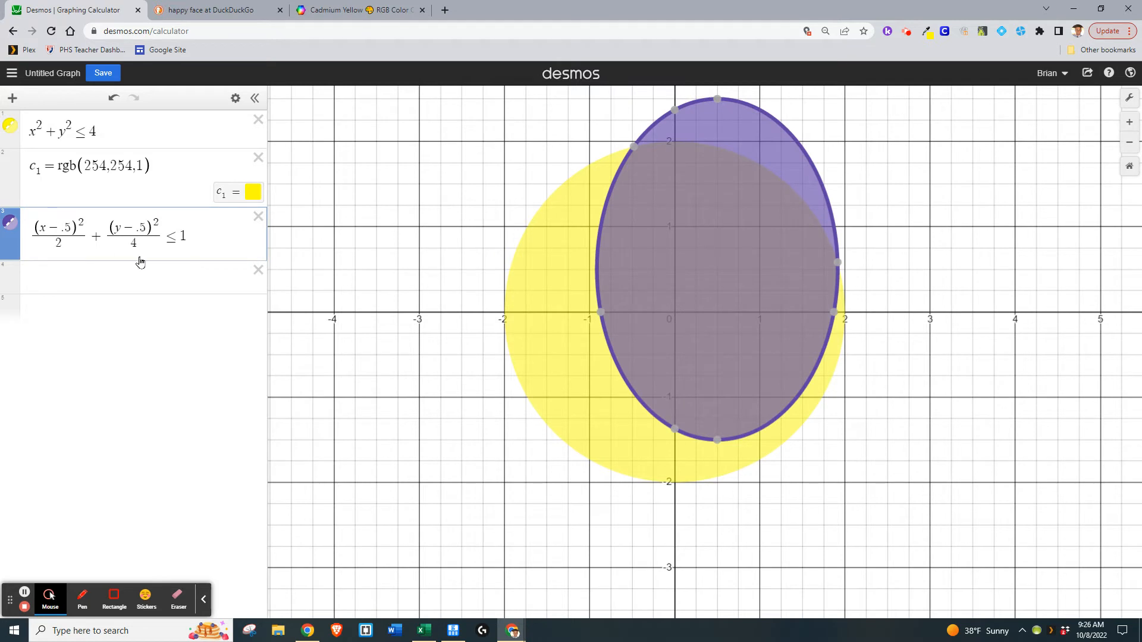
# Shrink the ellipse to eye size by changing the right side of its inequality to .03.
pyautogui.press('Left')
pyautogui.write('.')
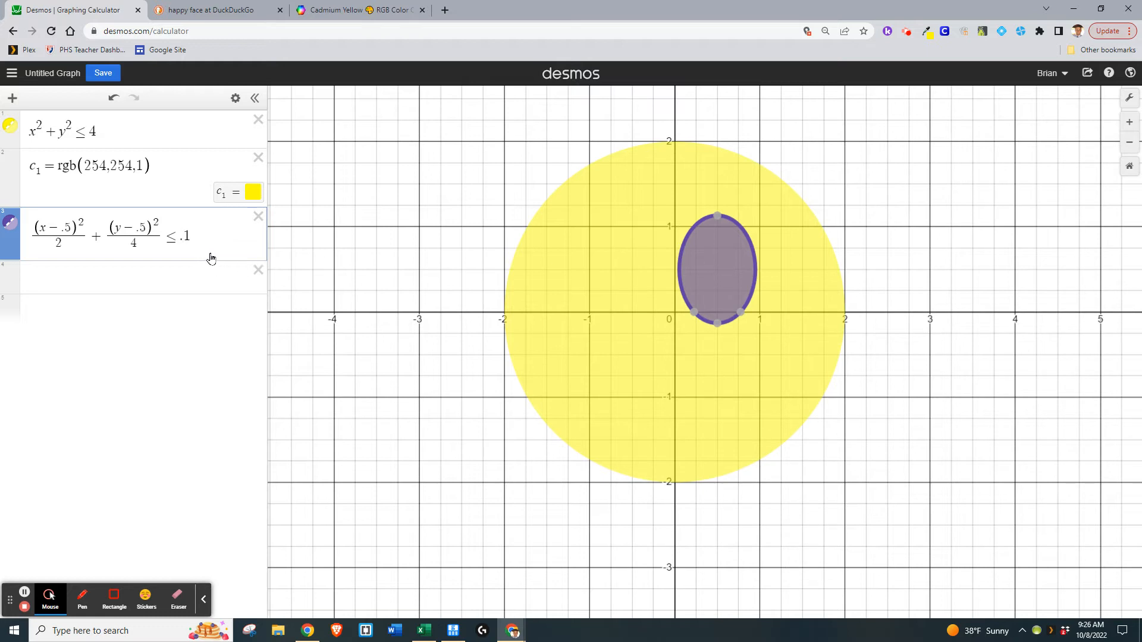
pyautogui.write('0')
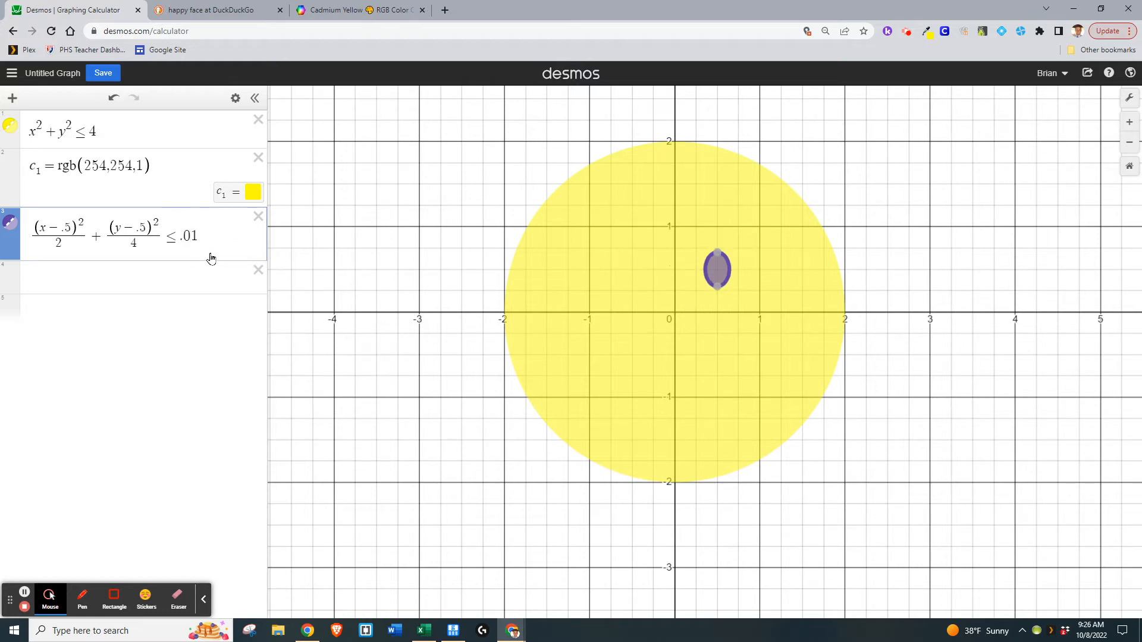
pyautogui.press('Delete')
pyautogui.write('3')
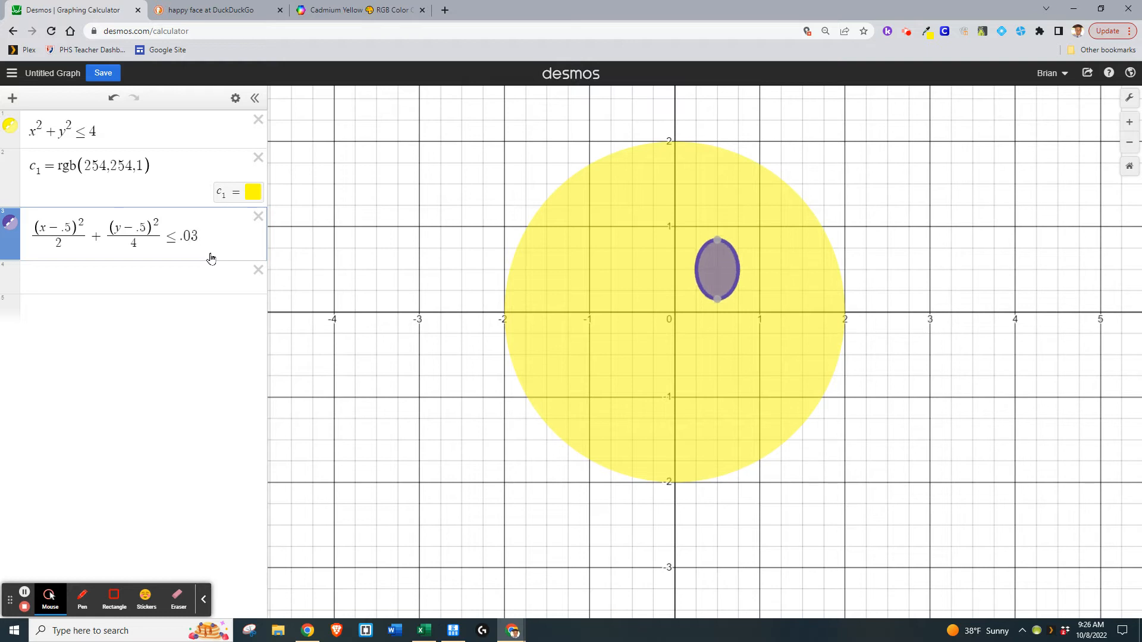
# Colour the ellipse black and set its fill opacity to 1.
pyautogui.click(10, 222)
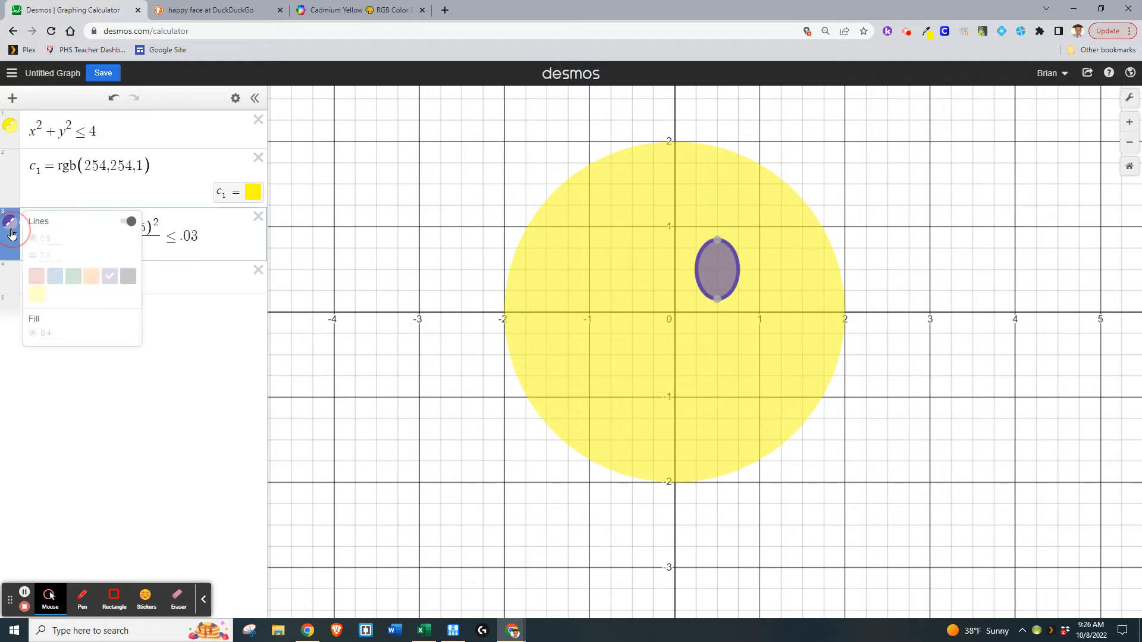
pyautogui.click(128, 278)
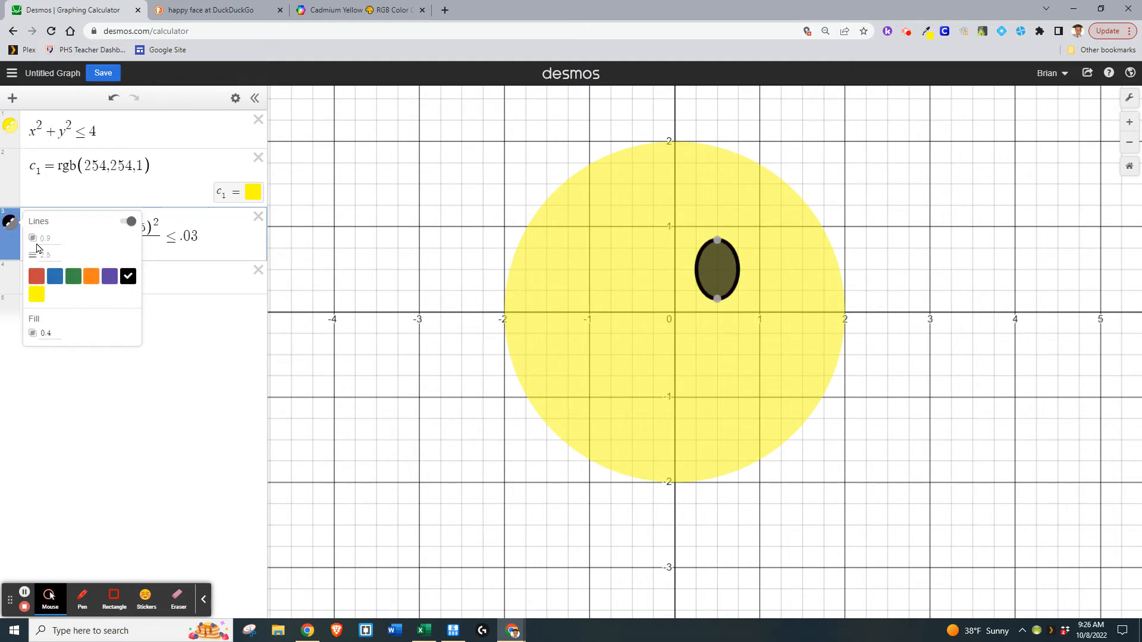
pyautogui.click(48, 334)
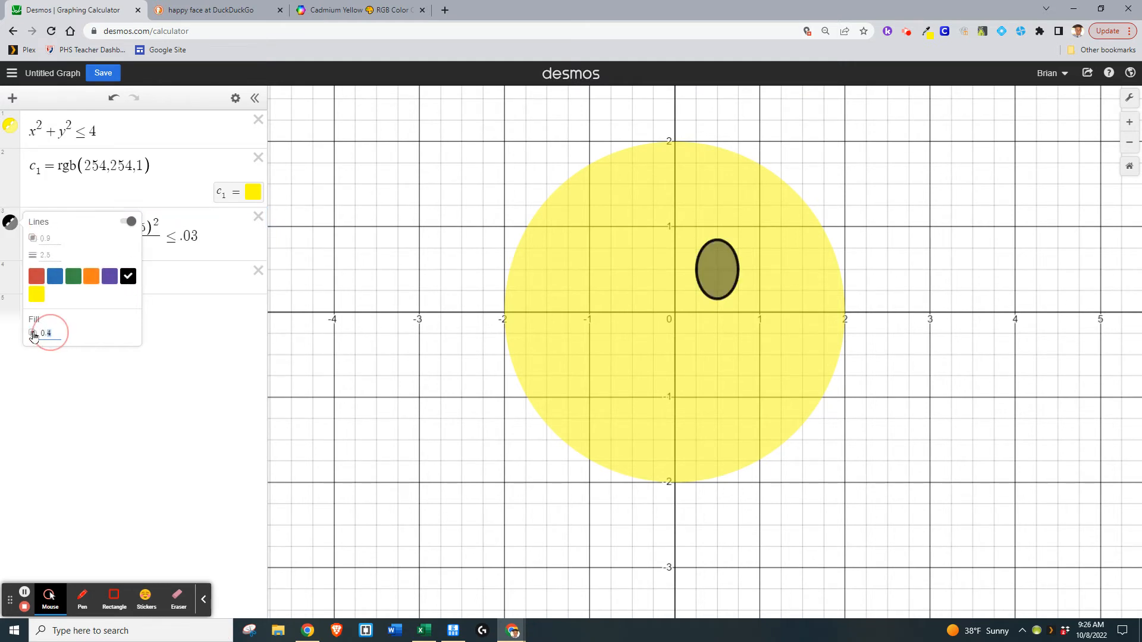
pyautogui.write('1')
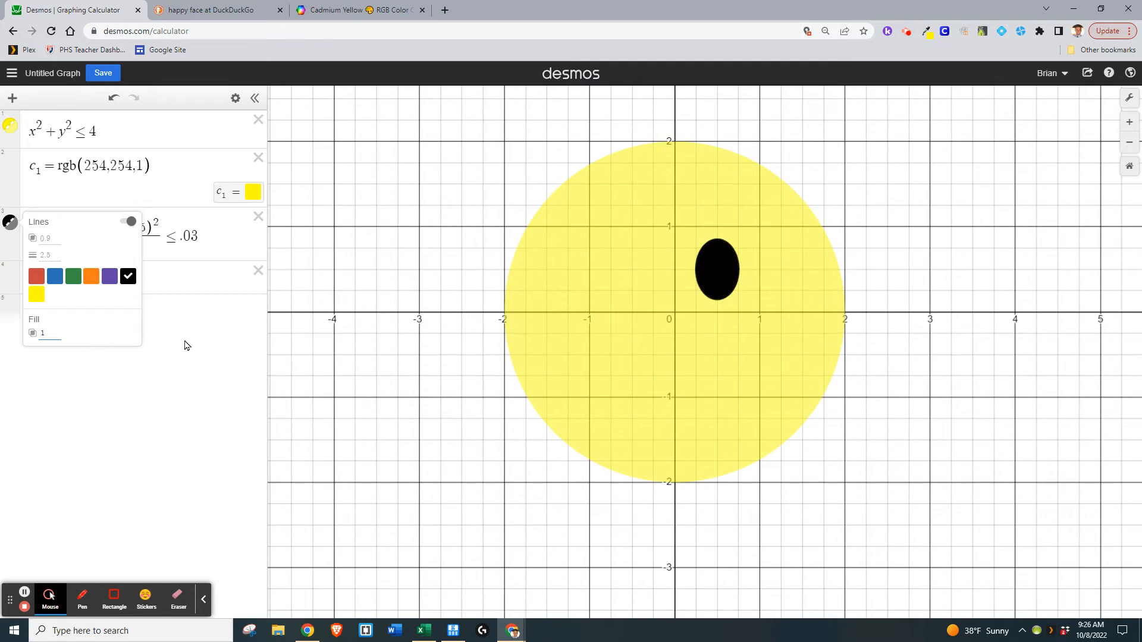
pyautogui.click(181, 273)
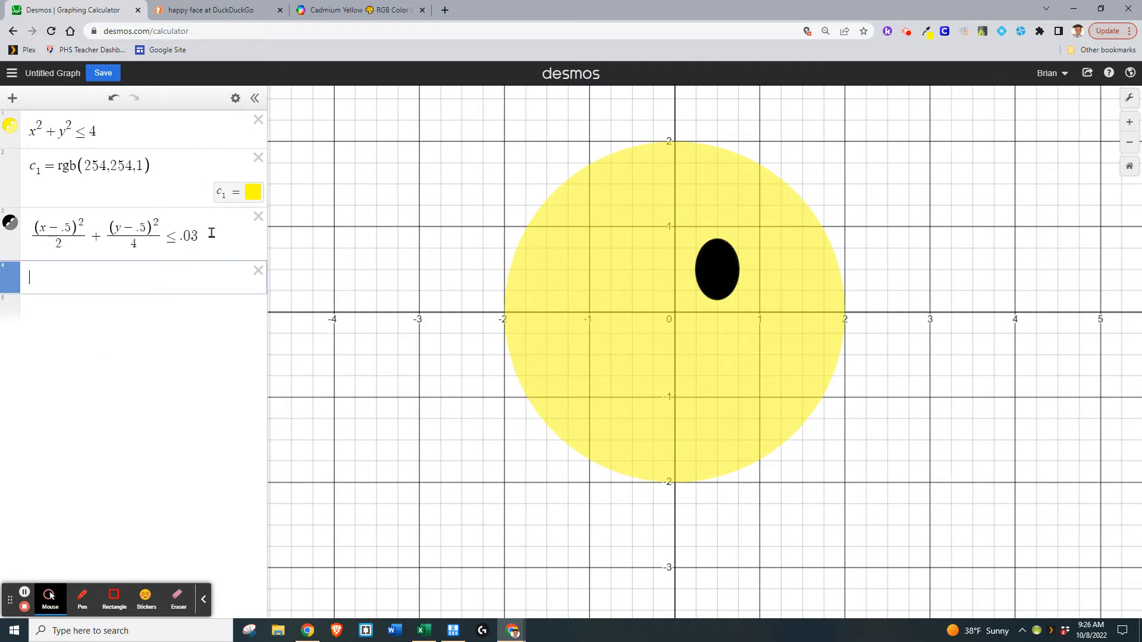
# Duplicate the black ellipse's inequality as a new expression below it.
pyautogui.moveTo(205, 235); pyautogui.dragTo(18, 235)
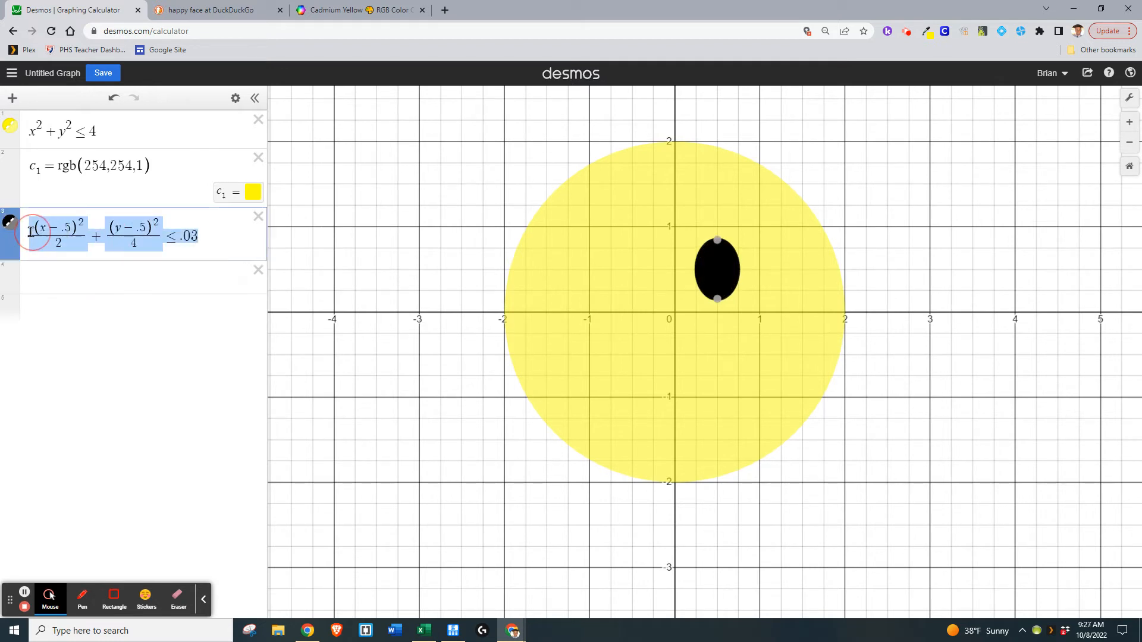
pyautogui.click(211, 235)
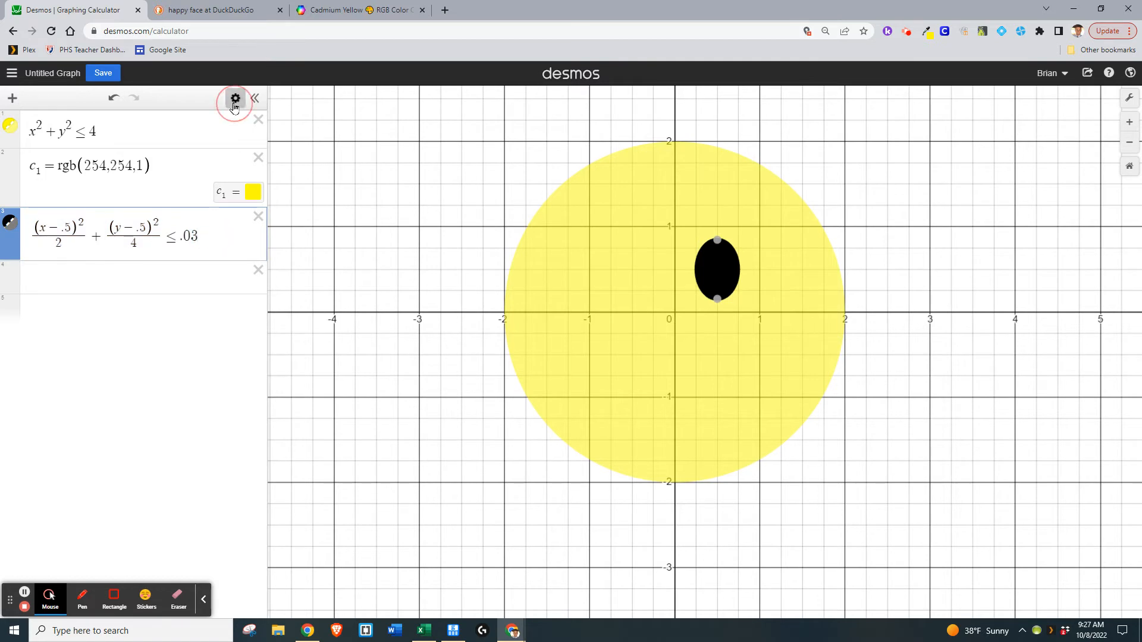
pyautogui.click(235, 99)
pyautogui.click(225, 229)
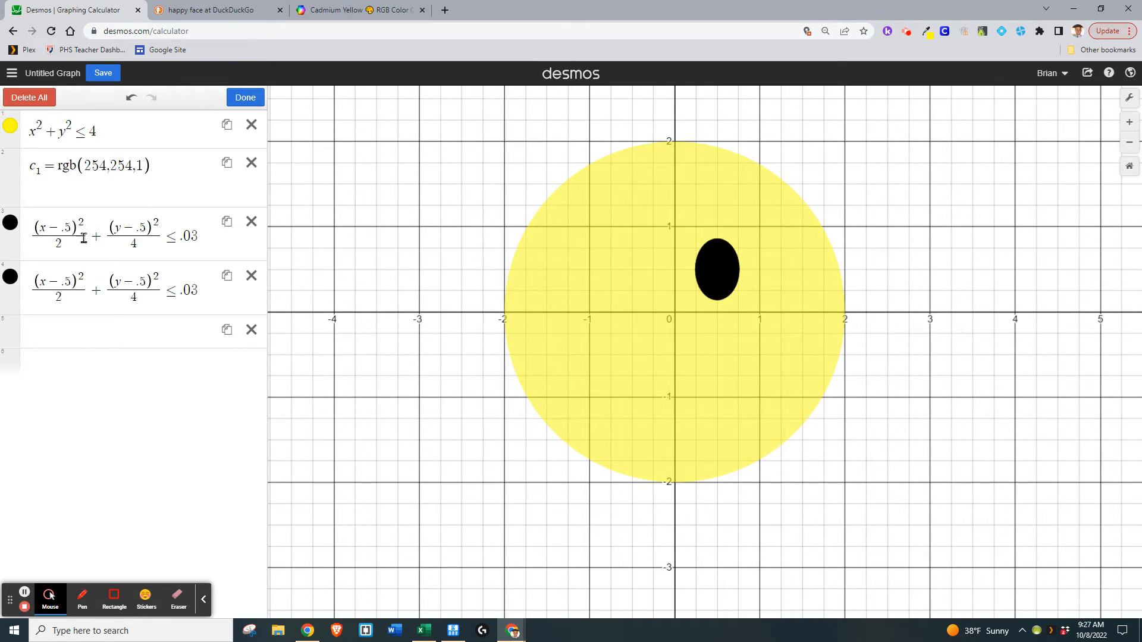
# Change the duplicate's first term to (x+.5)^2 to place a second eye across the y-axis.
pyautogui.click(54, 281)
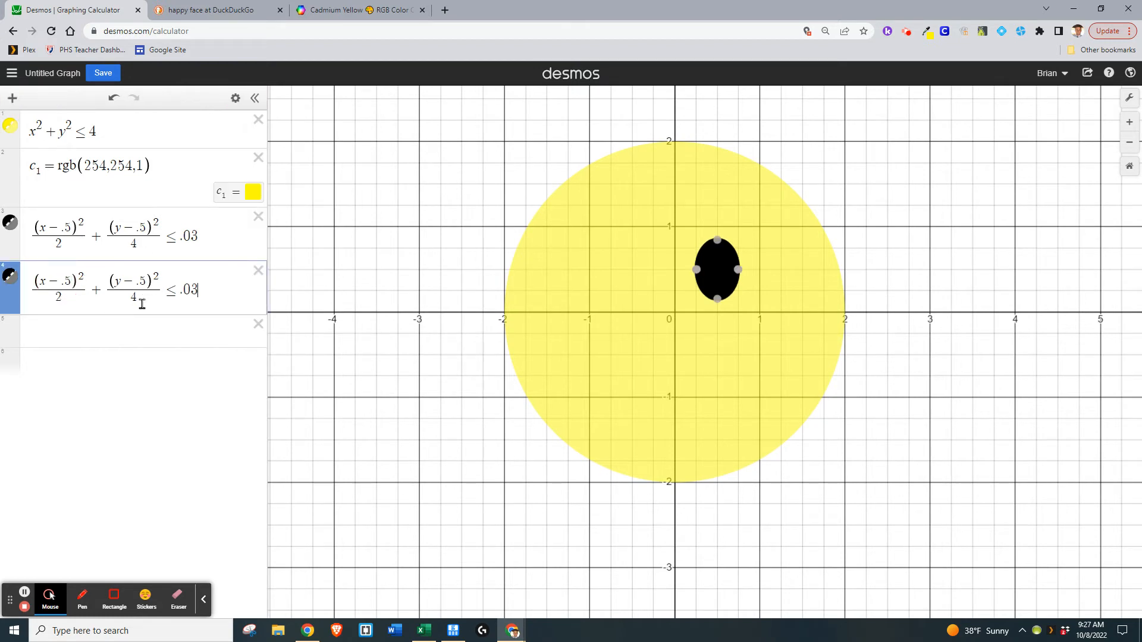
pyautogui.click(61, 278)
pyautogui.press('BackSpace')
pyautogui.write('+')
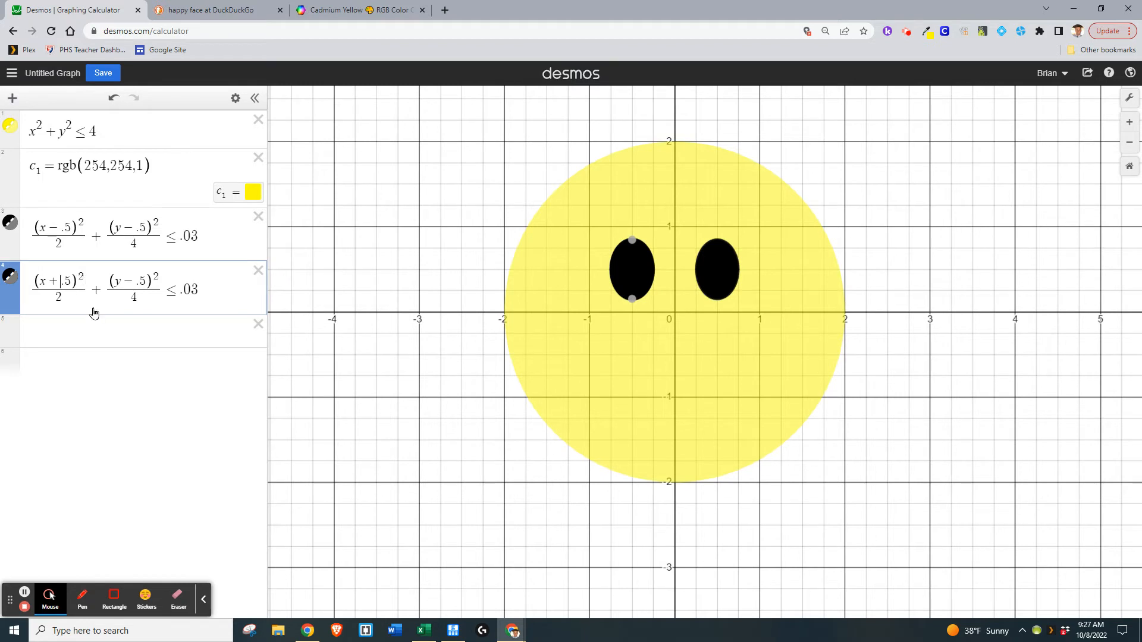
# Graph the parabola y+1=x^2 in the fifth expression as the smile's curve.
pyautogui.click(122, 336)
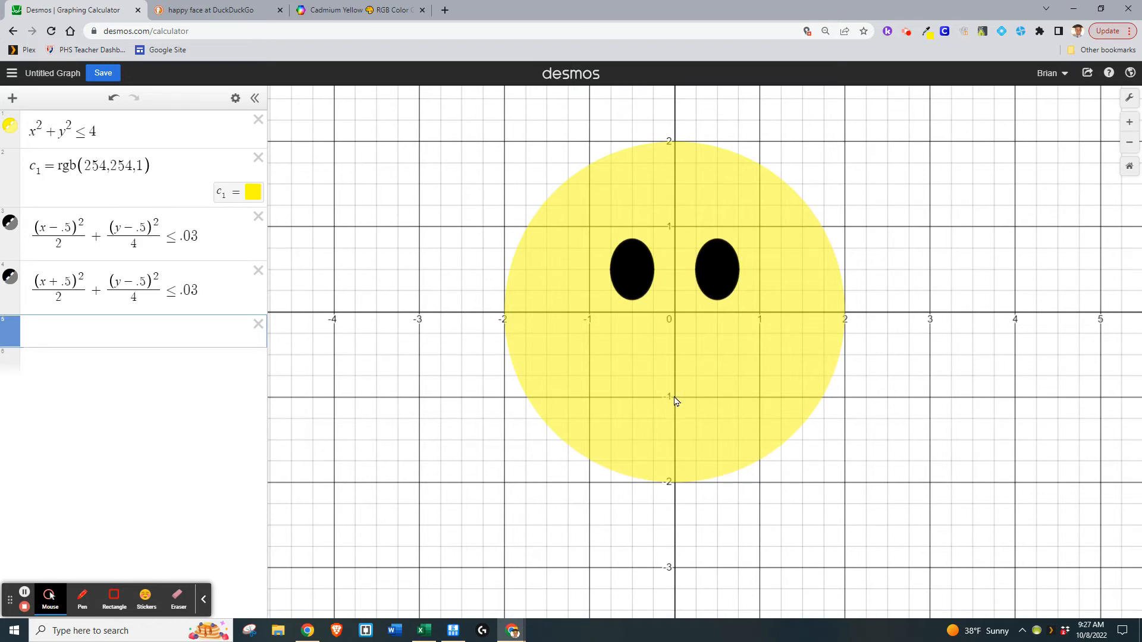
pyautogui.click(50, 329)
pyautogui.write('y=x')
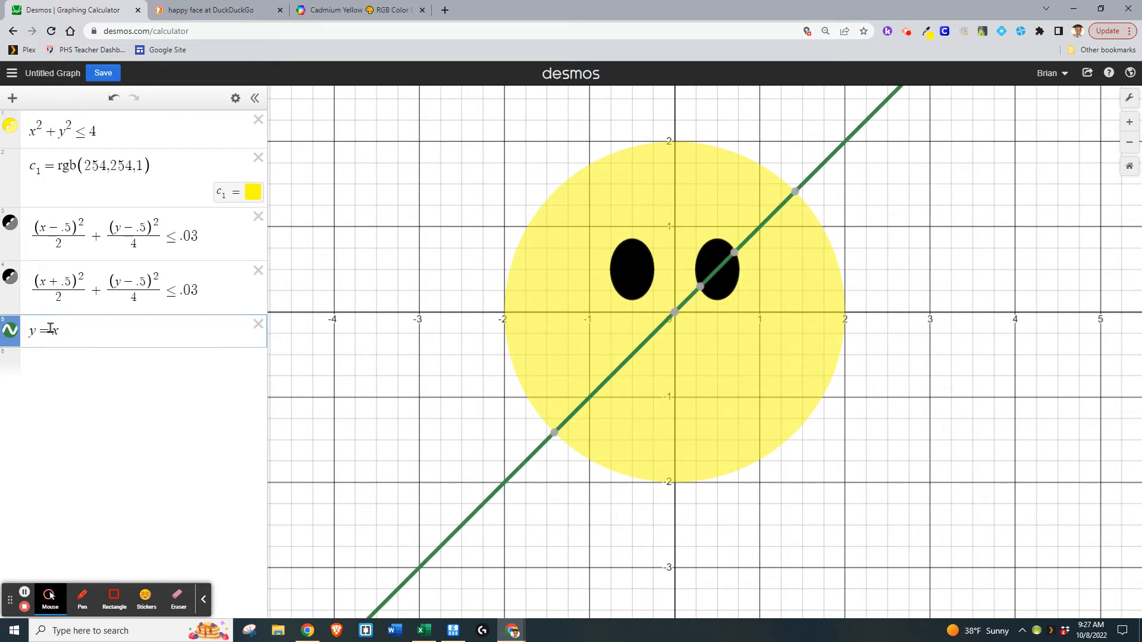
pyautogui.write('^2')
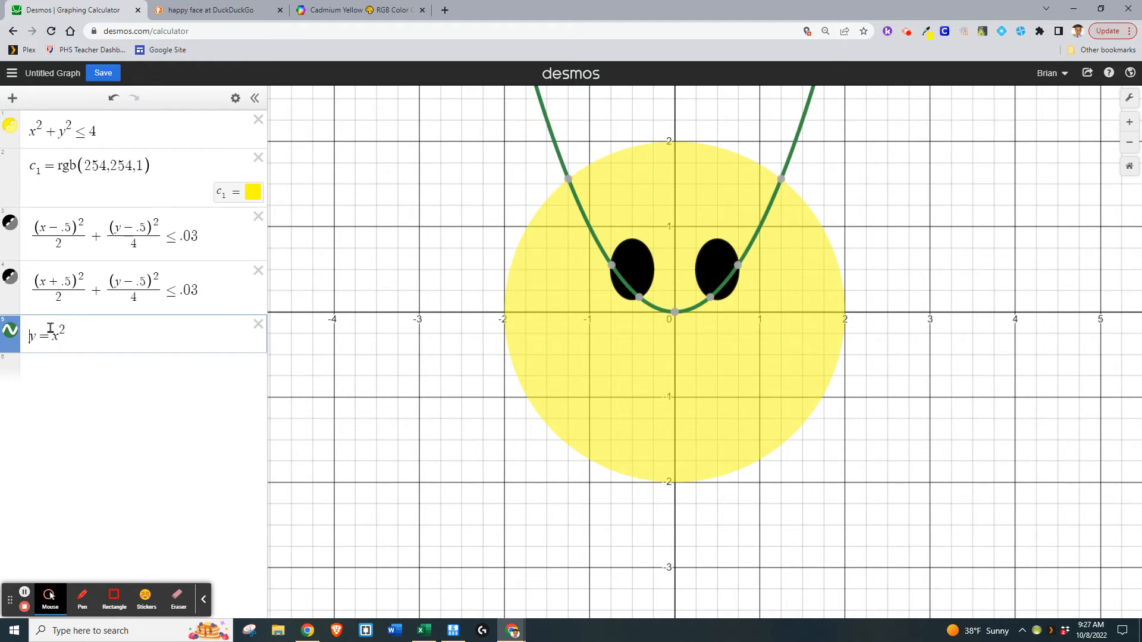
pyautogui.write('+1')
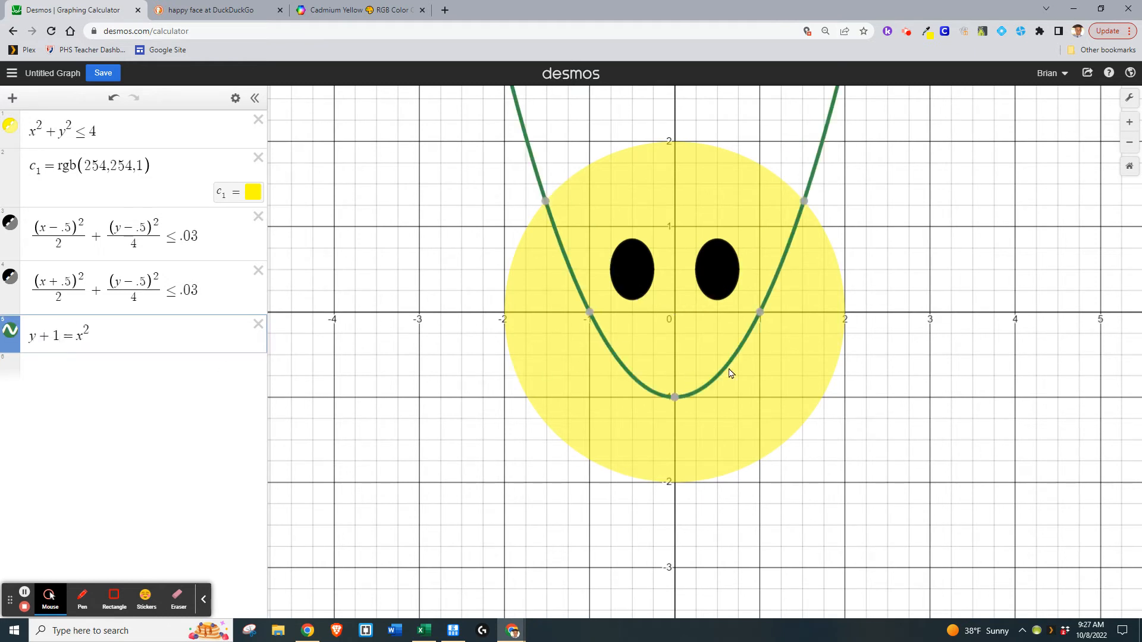
# Check the smile shapes in the happy face image results and return to the Desmos graph.
pyautogui.click(216, 8)
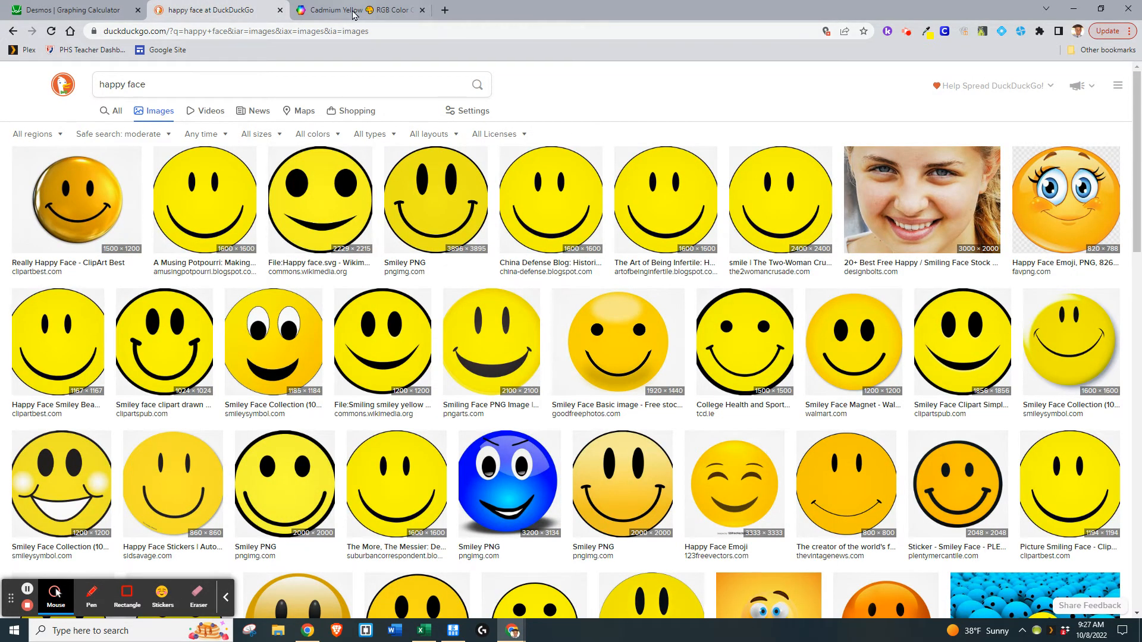
pyautogui.click(74, 9)
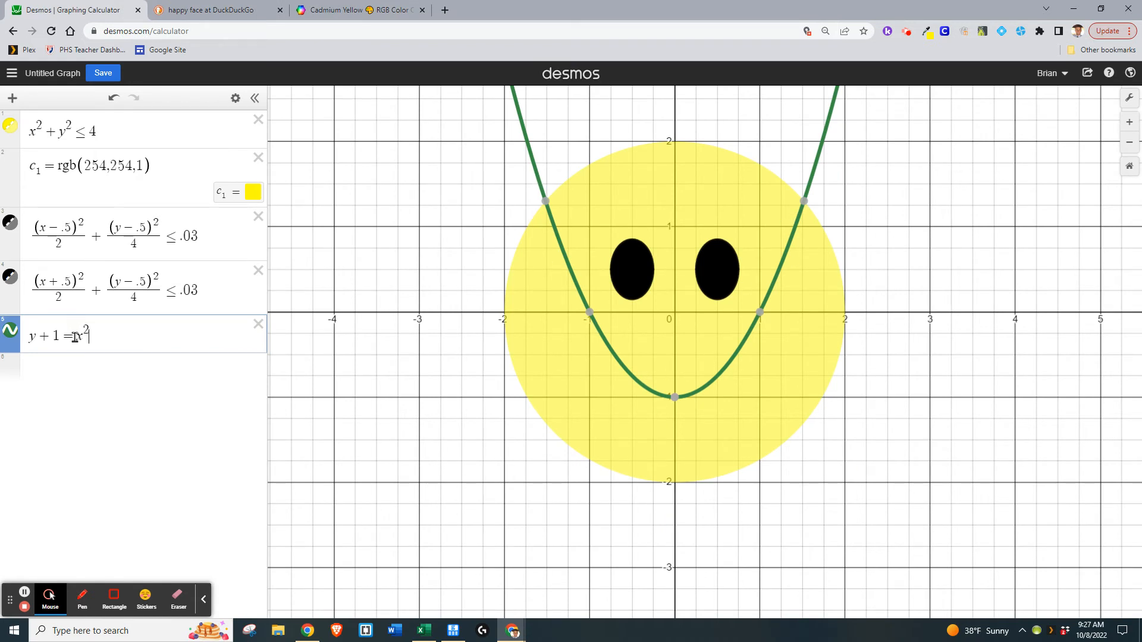
# Widen the smile parabola by giving x^2 a coefficient of .4, also trying .5 and .3.
pyautogui.write('.5')
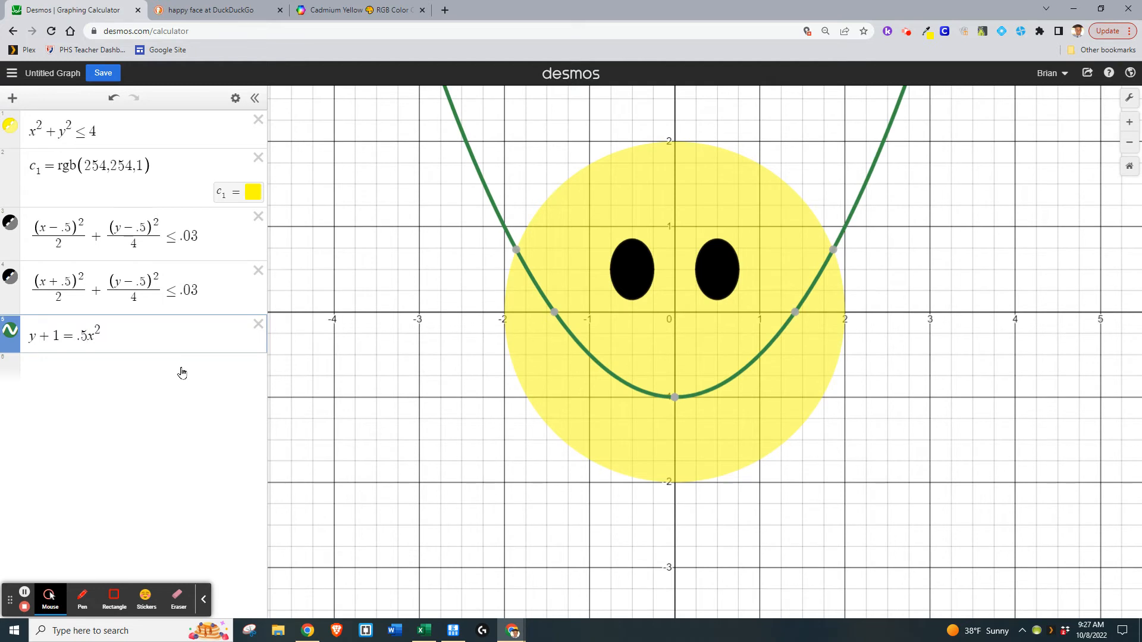
pyautogui.press('BackSpace')
pyautogui.write('4')
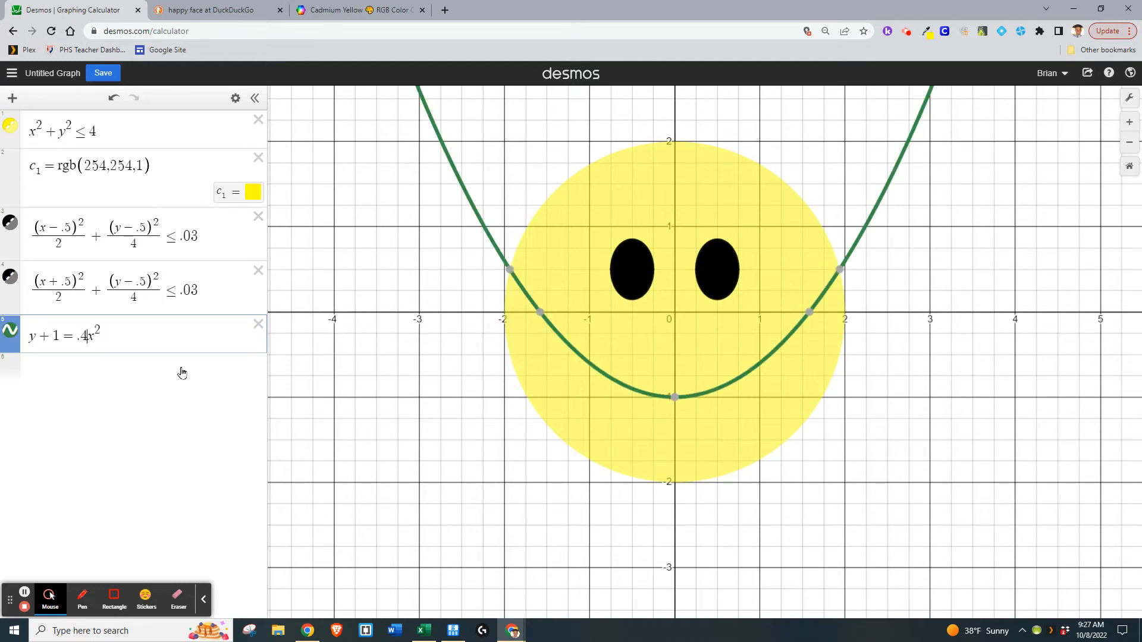
pyautogui.press('BackSpace')
pyautogui.write('3')
pyautogui.press('BackSpace')
pyautogui.write('4')
# Colour the smile parabola black.
pyautogui.click(10, 331)
pyautogui.click(128, 385)
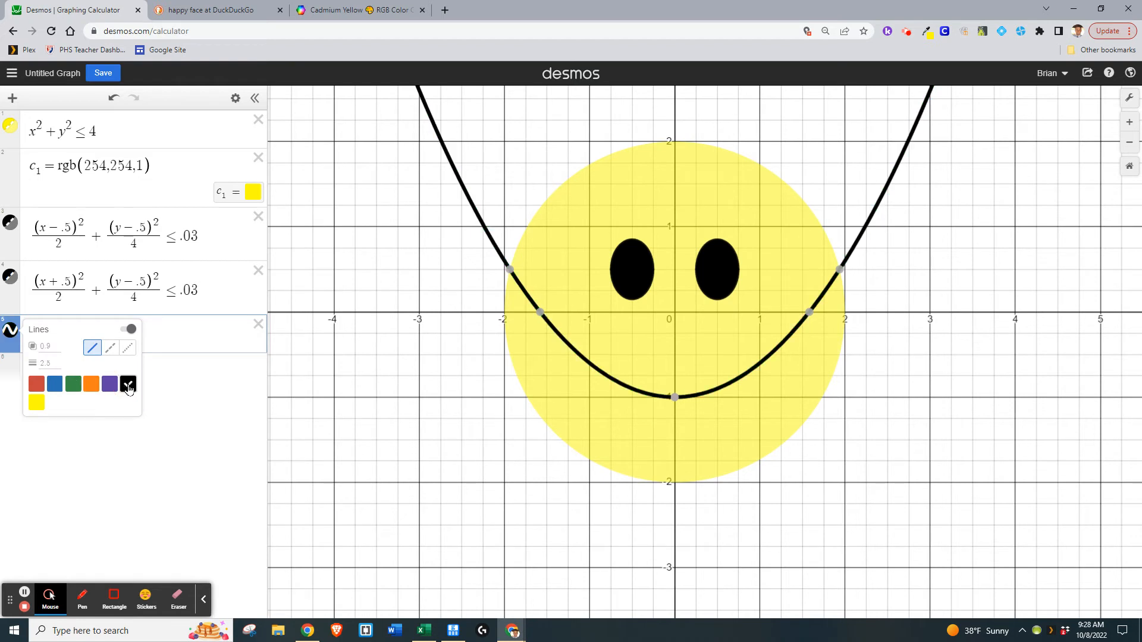
pyautogui.click(171, 336)
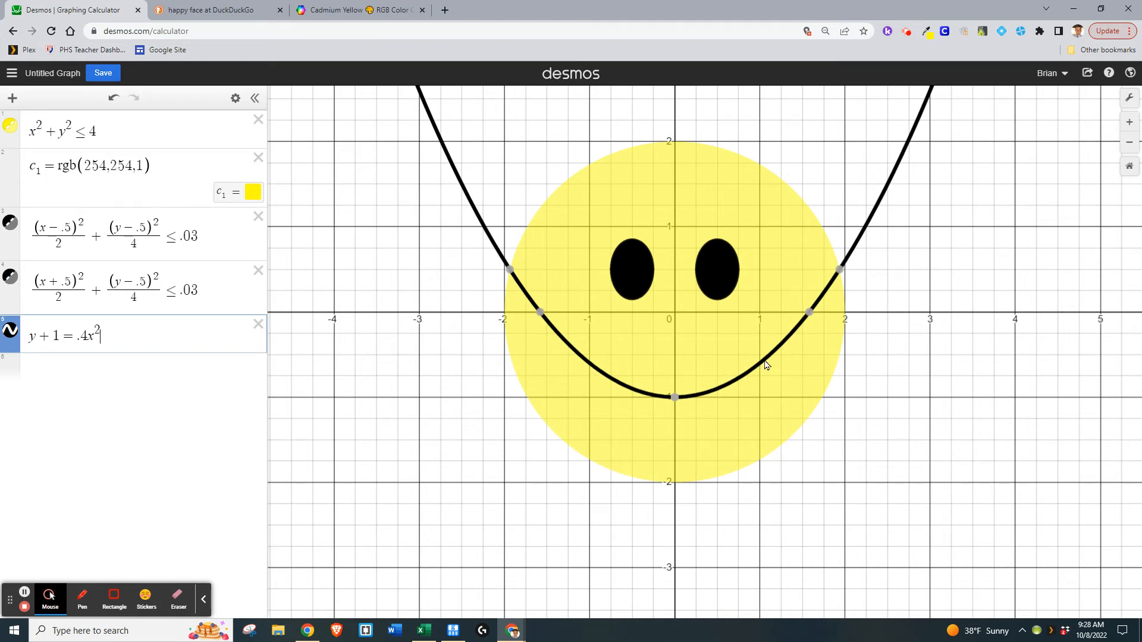
# Restrict the smile parabola to the domain {-1<x<1}.
pyautogui.click(120, 339)
pyautogui.write('{')
pyautogui.write('-1<x')
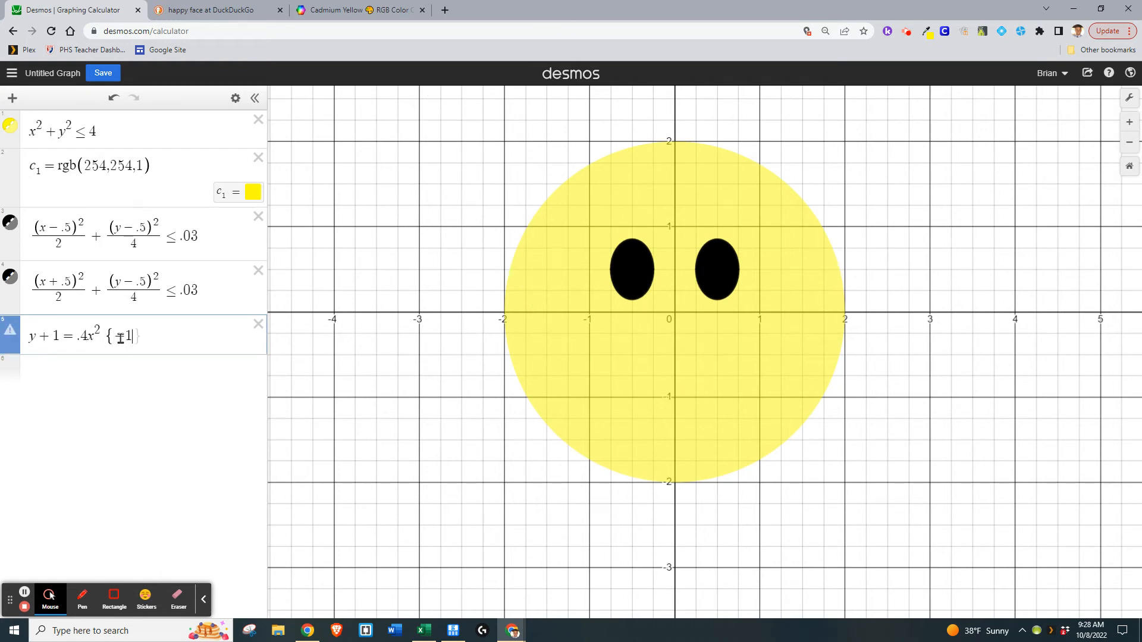
pyautogui.write('<1')
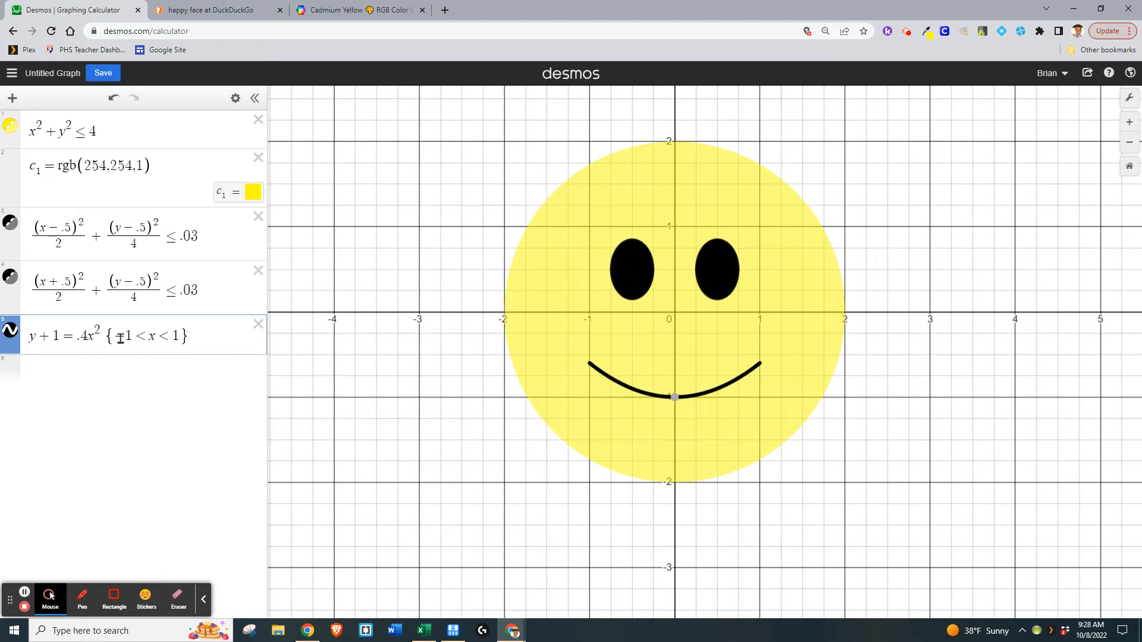
# Examine how the mouth corners are drawn in the happy face image results and return to the graph.
pyautogui.click(95, 391)
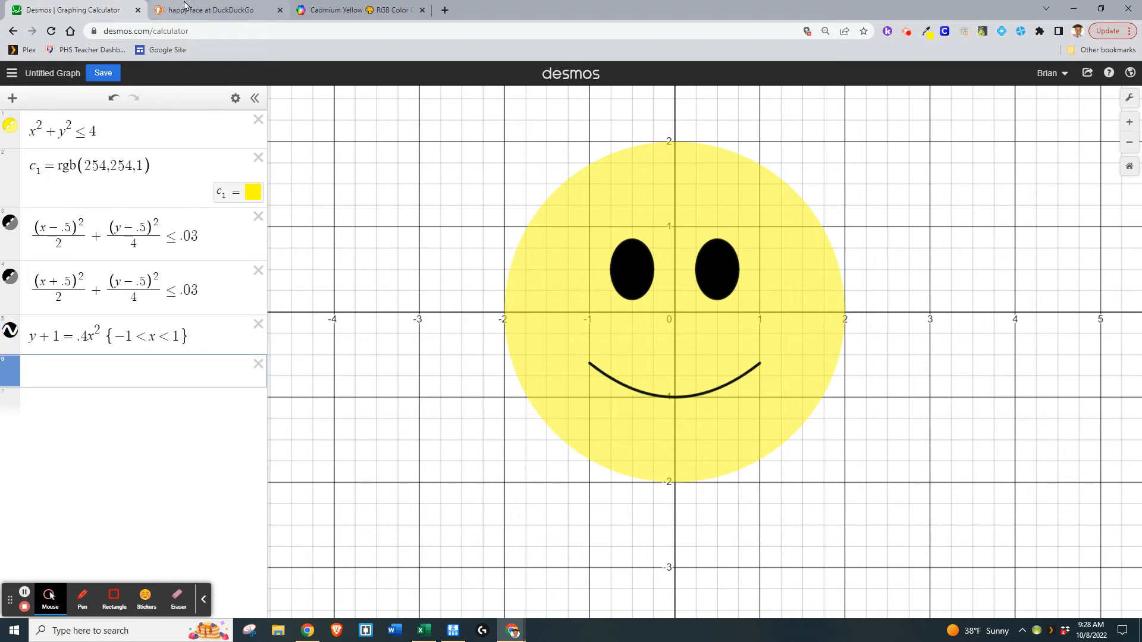
pyautogui.click(220, 7)
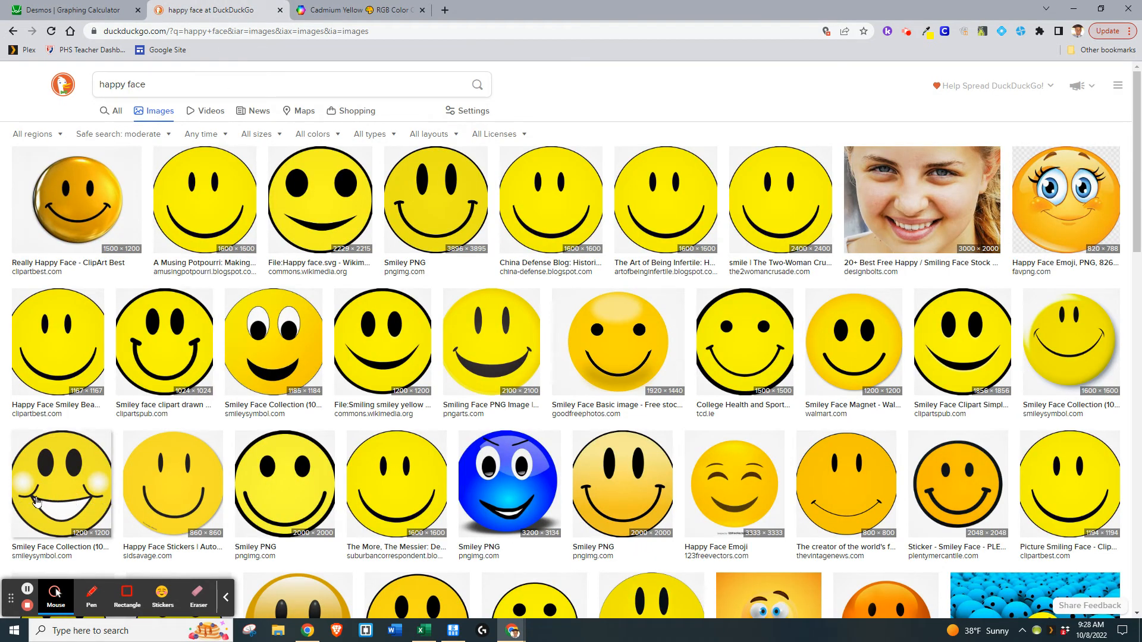
pyautogui.click(66, 9)
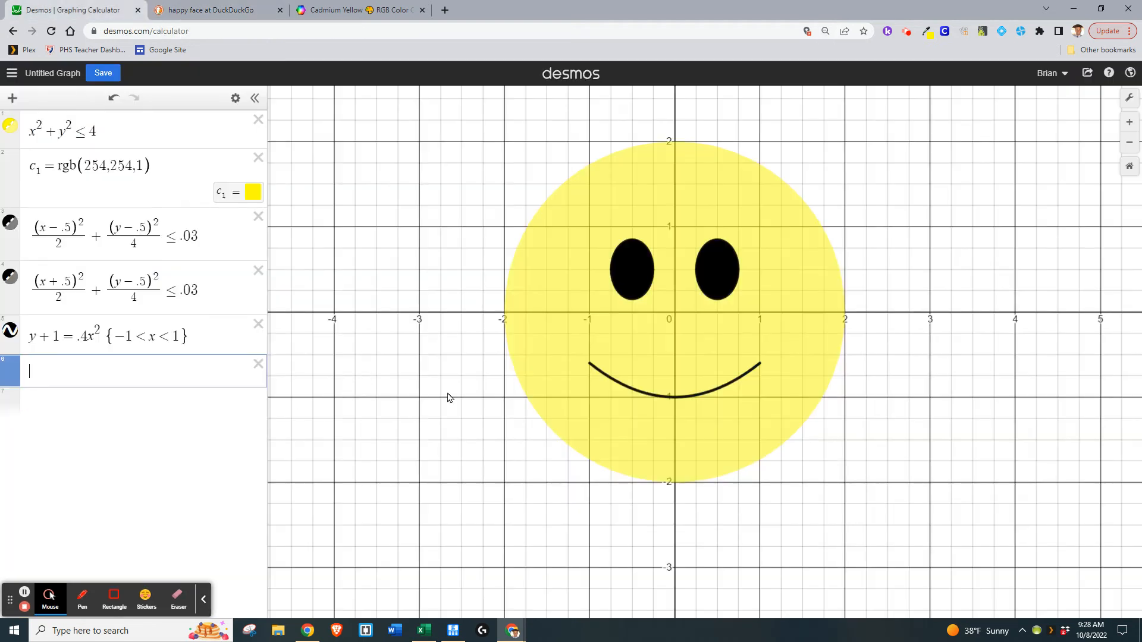
pyautogui.click(55, 373)
pyautogui.moveTo(205, 239); pyautogui.dragTo(35, 229)
pyautogui.rightClick(103, 247)
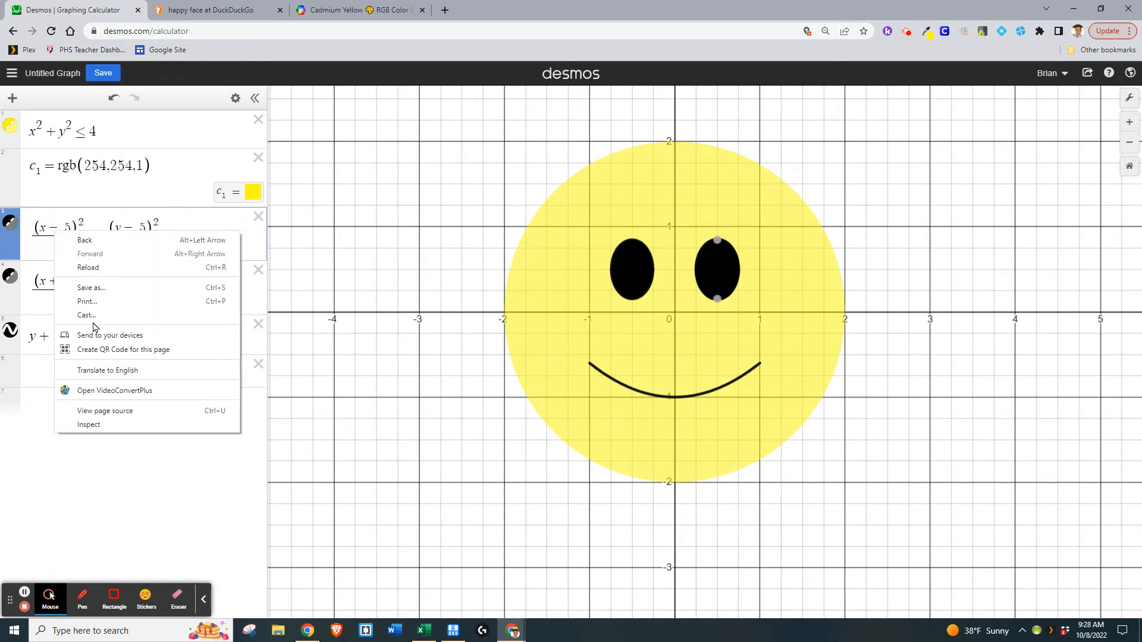
pyautogui.click(60, 227)
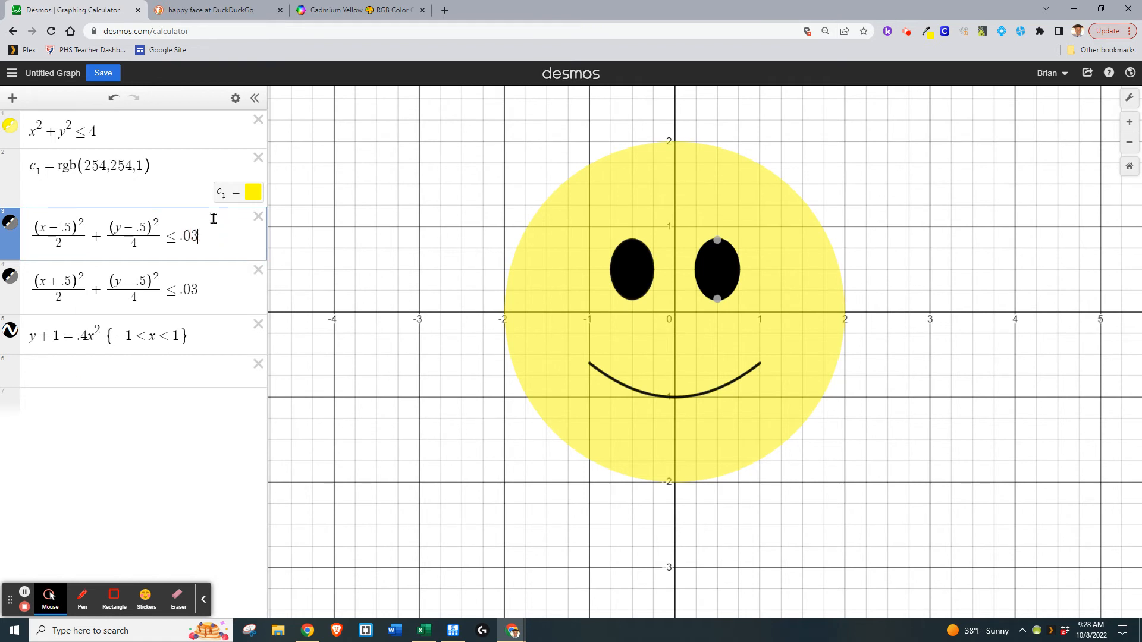
# Duplicate the (x-.5)^2 eye inequality and move the (x+.5)^2 eye inequality below the empty sixth expression.
pyautogui.click(236, 97)
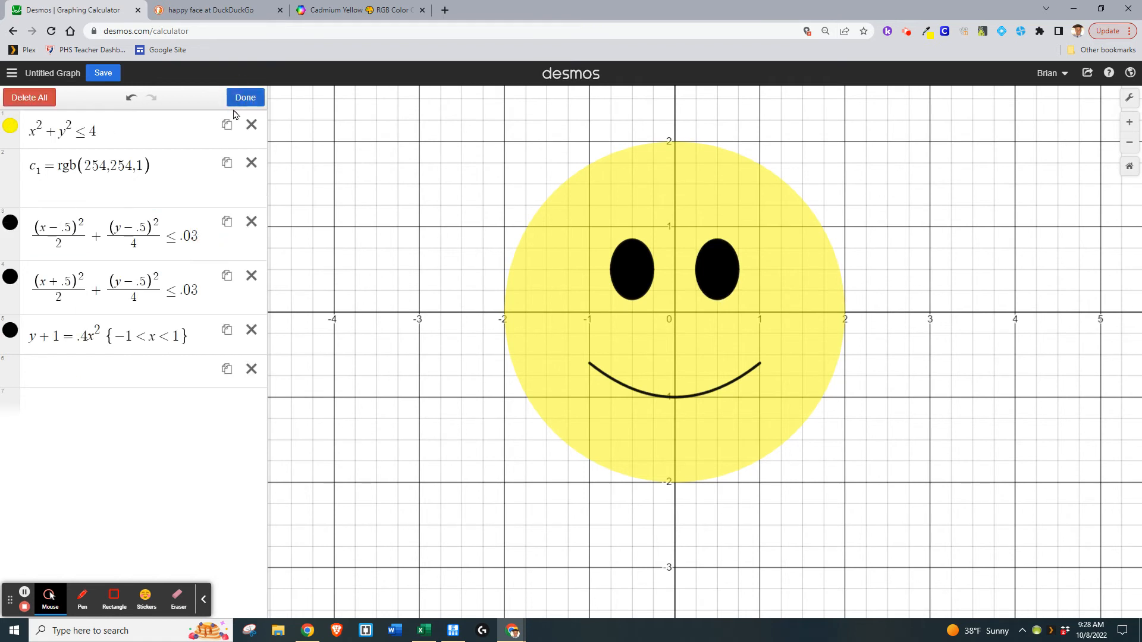
pyautogui.click(227, 222)
pyautogui.moveTo(9, 349); pyautogui.dragTo(62, 432)
pyautogui.click(140, 425)
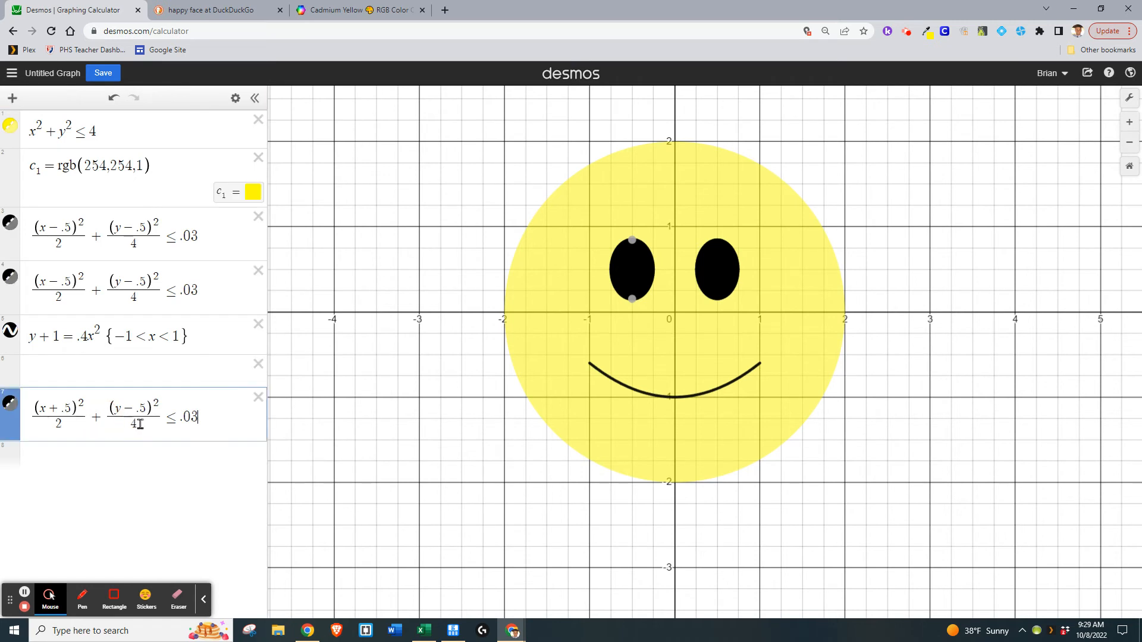
# Change the plus between the two fractions of the seventh expression to a minus.
pyautogui.press('Left')
pyautogui.press('Left')
pyautogui.press('Left')
pyautogui.press('Left')
pyautogui.press('Left')
pyautogui.press('Left')
pyautogui.press('Left')
pyautogui.press('BackSpace')
pyautogui.write('-')
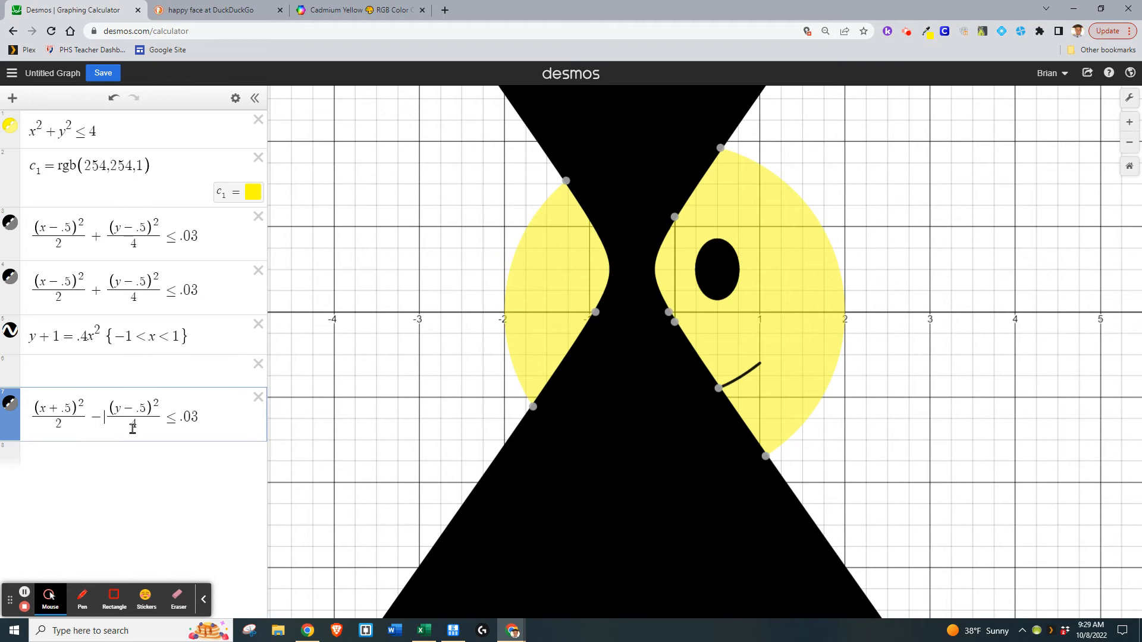
# Replace the inequality sign in the seventh expression with an equals sign to graph only the hyperbola's outline.
pyautogui.click(177, 418)
pyautogui.press('BackSpace')
pyautogui.write('=')
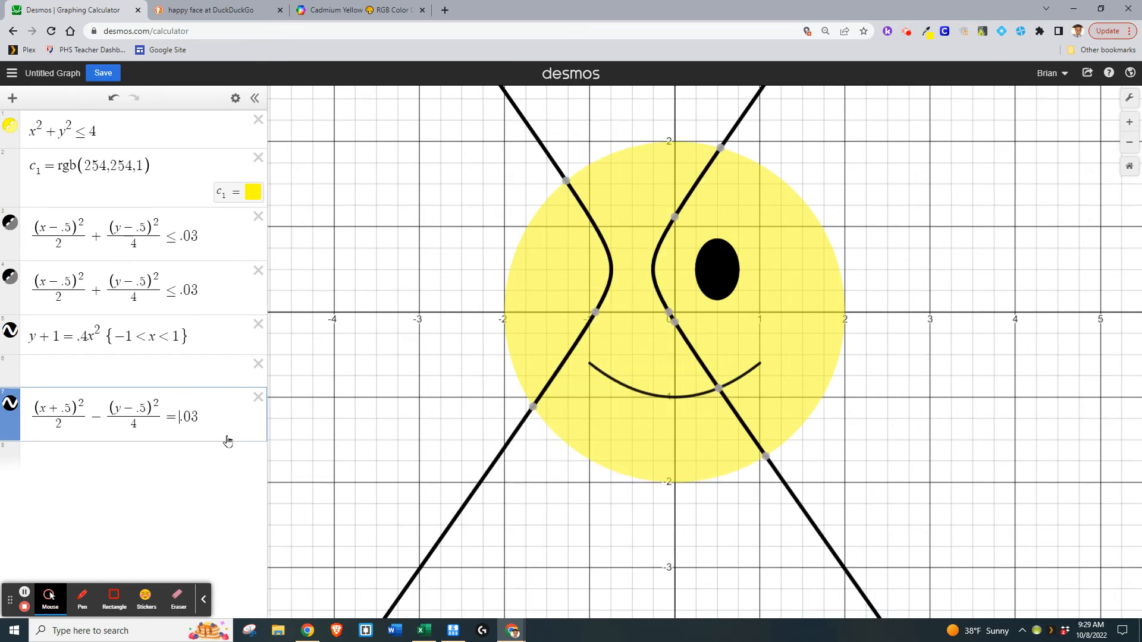
pyautogui.click(102, 376)
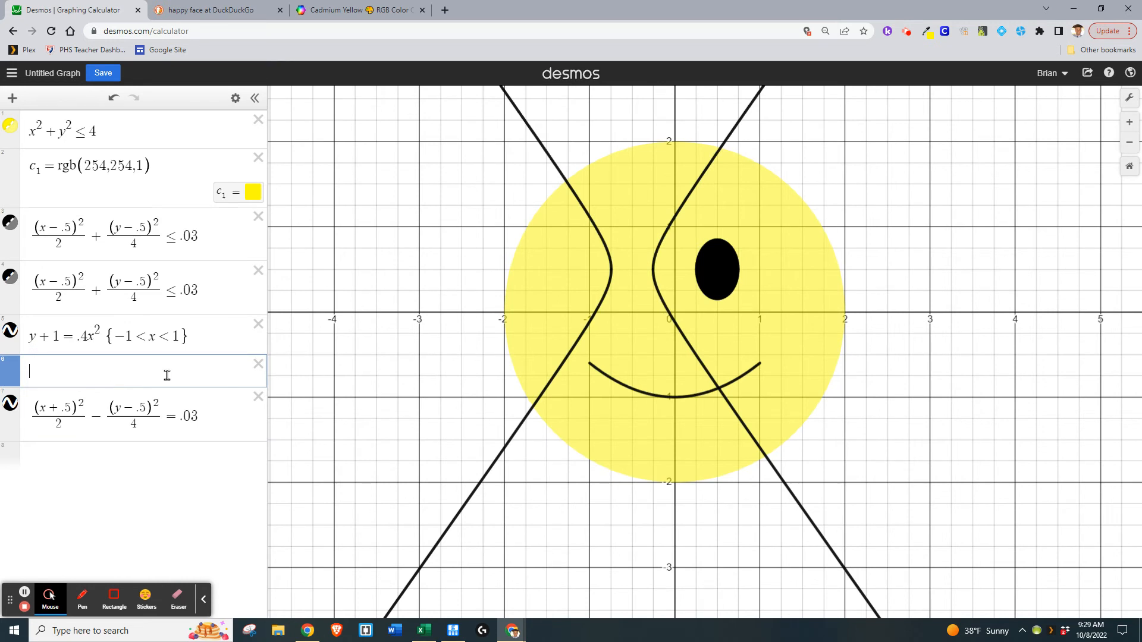
pyautogui.click(353, 361)
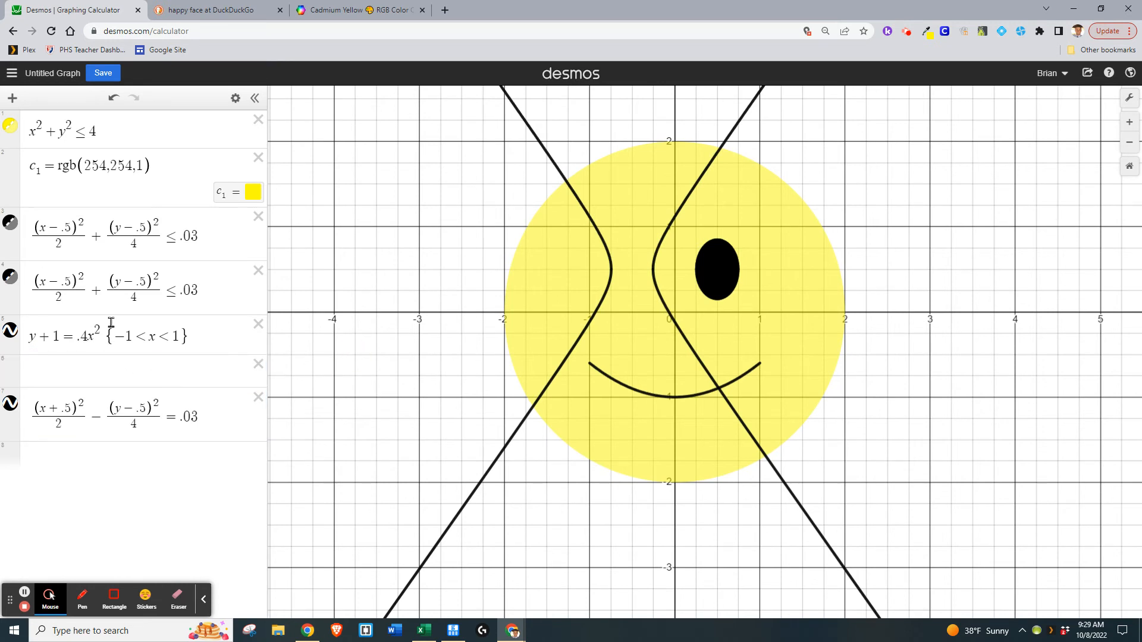
# Change the fourth expression's first term to (x+.5)^2 to restore the second eye.
pyautogui.click(7, 225)
pyautogui.click(7, 225)
pyautogui.click(7, 226)
pyautogui.click(7, 226)
pyautogui.click(60, 277)
pyautogui.press('BackSpace')
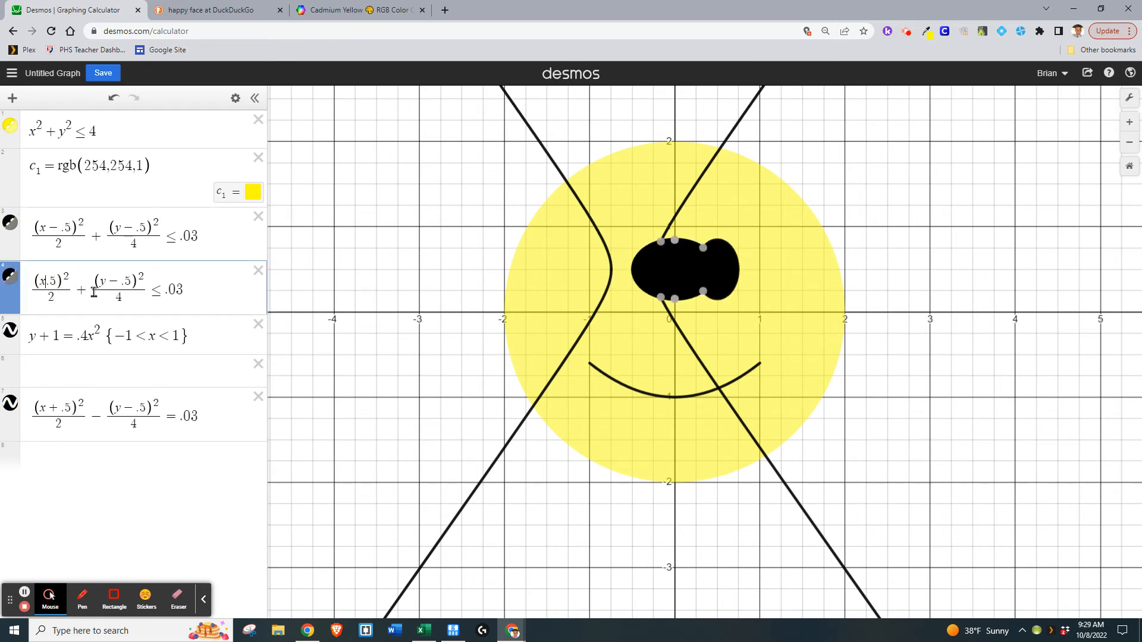
pyautogui.write('+')
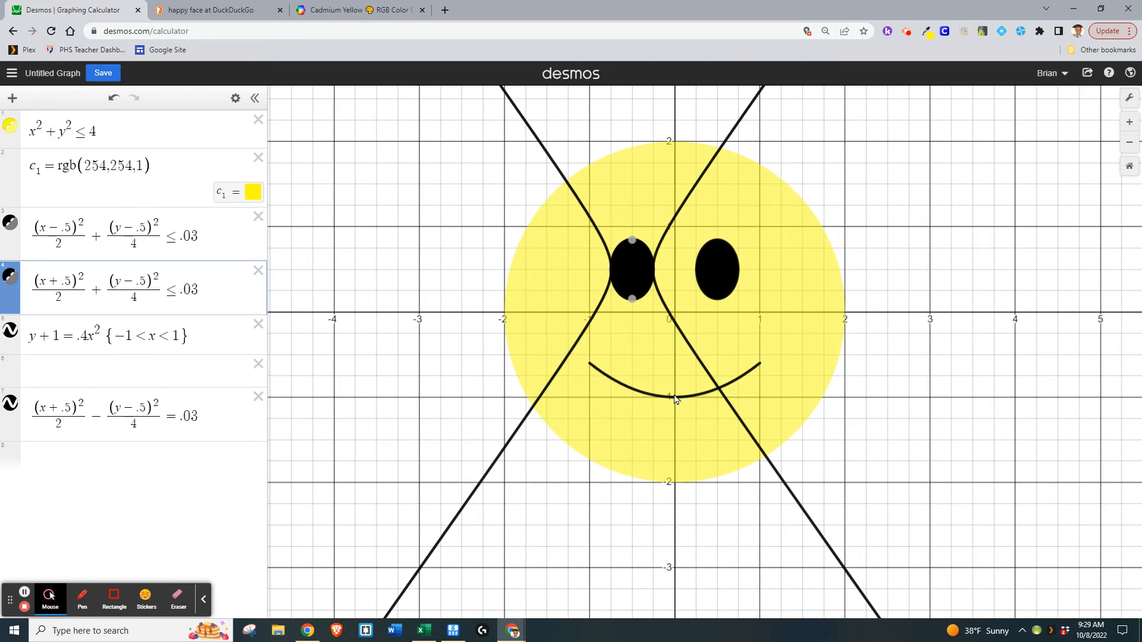
# Recentre the hyperbola on the smile's lowest point by changing its numerators to (x)^2 and (y+1)^2.
pyautogui.click(61, 408)
pyautogui.press('Delete')
pyautogui.press('Delete')
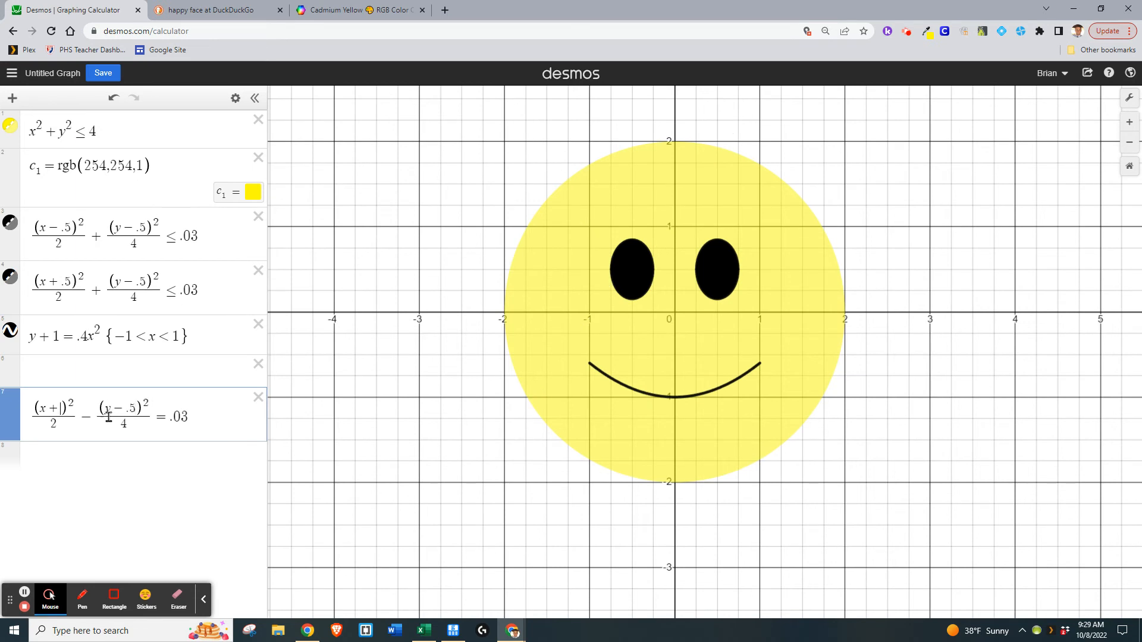
pyautogui.press('BackSpace')
pyautogui.click(121, 409)
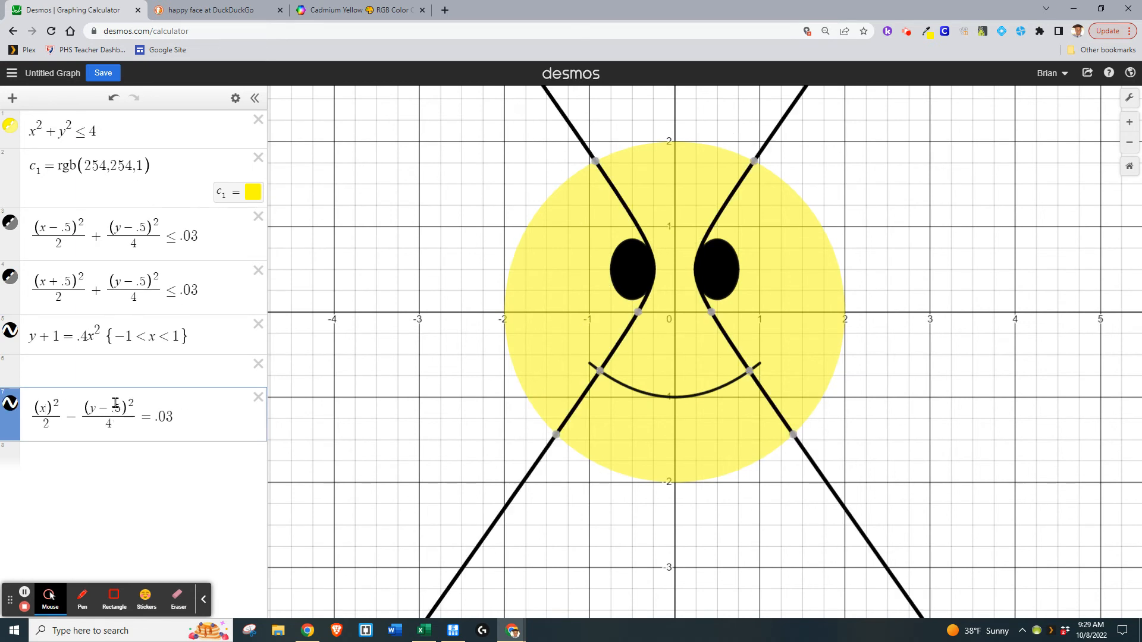
pyautogui.press('BackSpace')
pyautogui.press('BackSpace')
pyautogui.press('BackSpace')
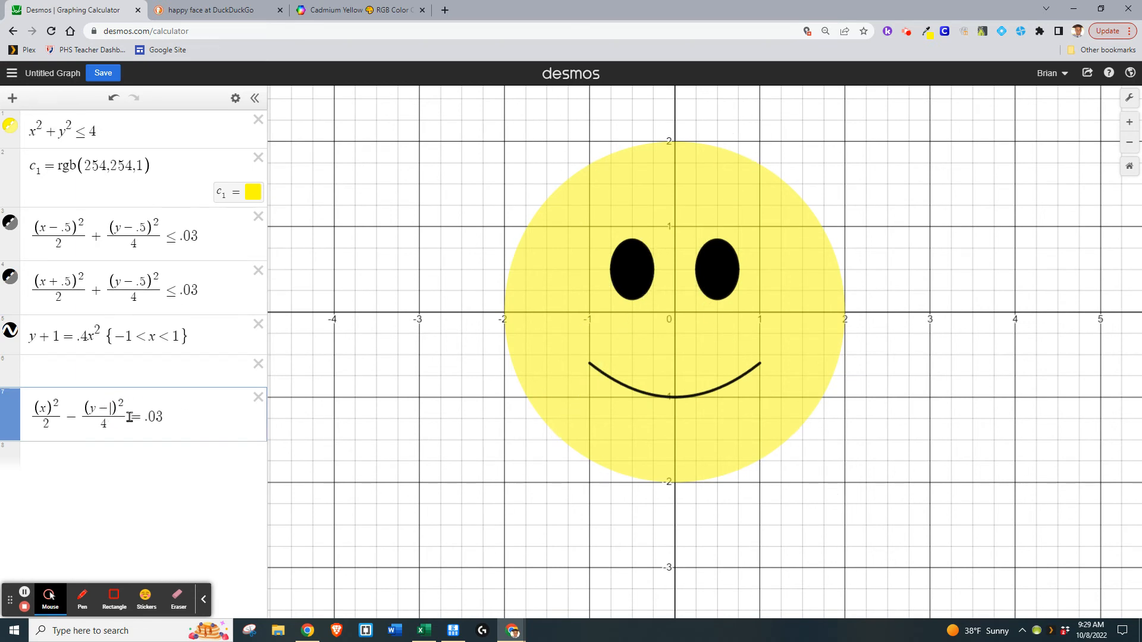
pyautogui.write('+1')
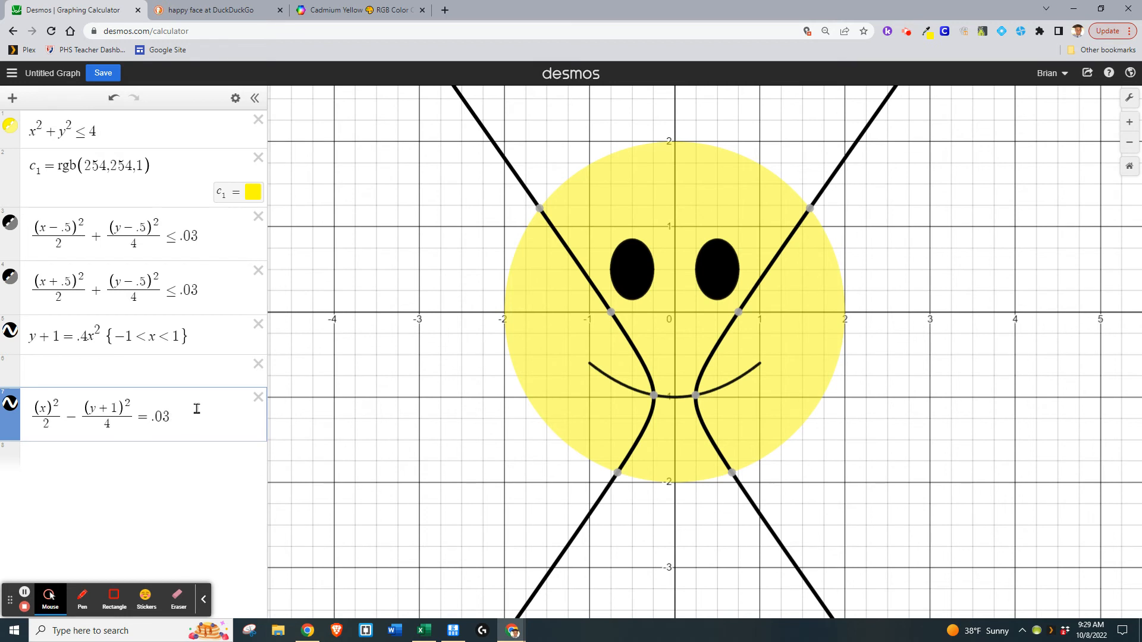
# Set the hyperbola's y denominator to 9 and its x denominator to 6.
pyautogui.doubleClick(108, 426)
pyautogui.write('9')
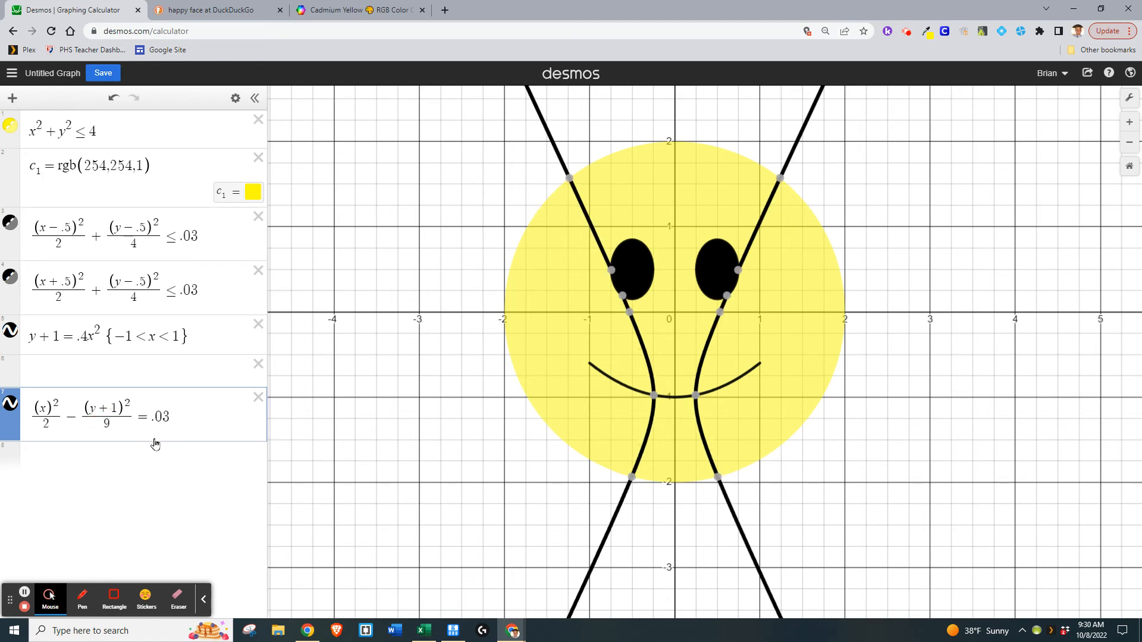
pyautogui.click(50, 424)
pyautogui.press('BackSpace')
pyautogui.write('1')
pyautogui.press('BackSpace')
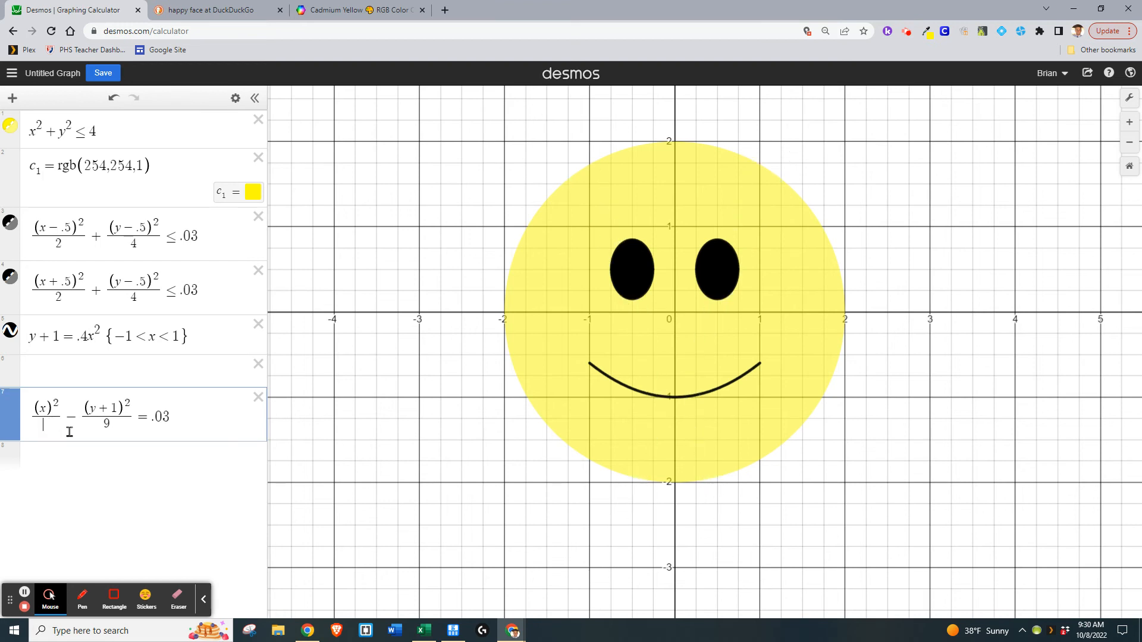
pyautogui.write('6')
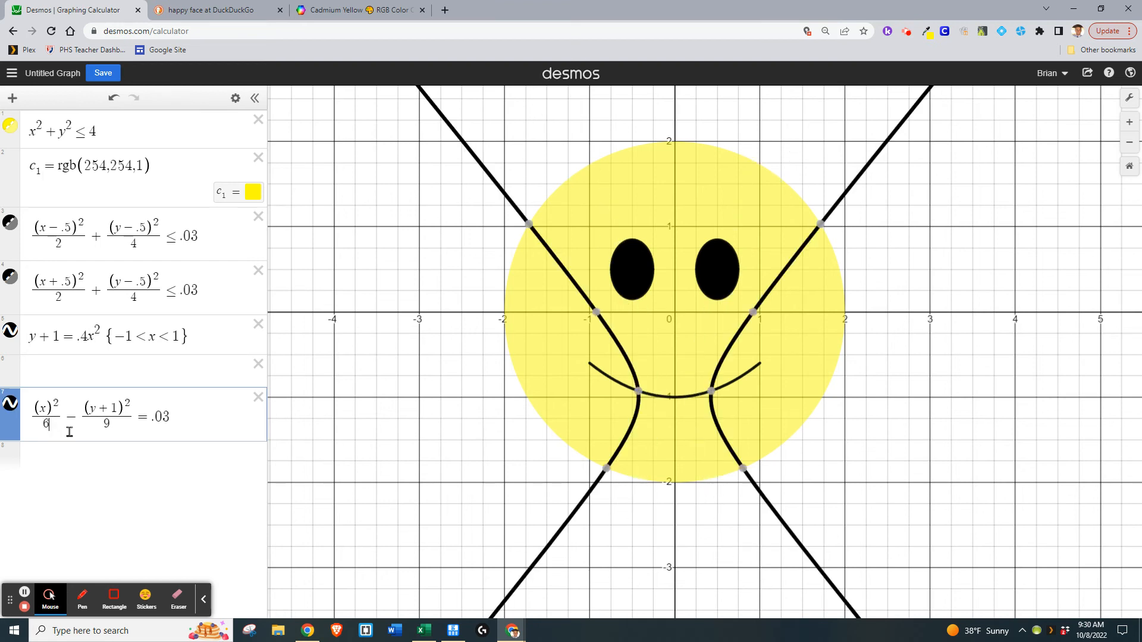
# Spread the hyperbola's branches by trying x denominators of 10 and 15 and settling on 20.
pyautogui.press('BackSpace')
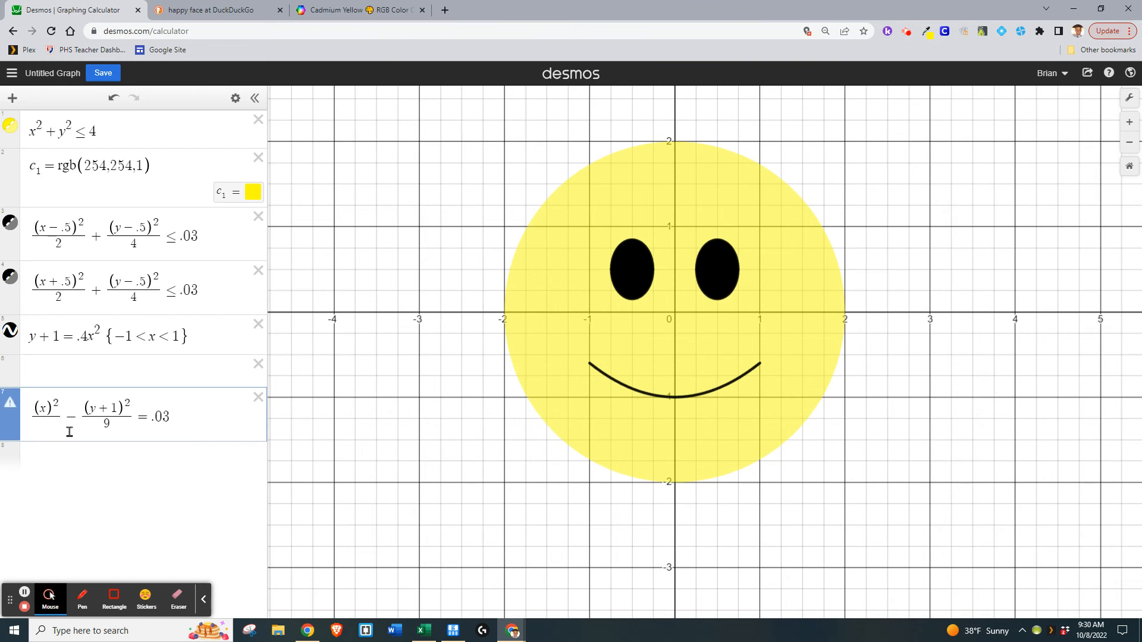
pyautogui.write('10')
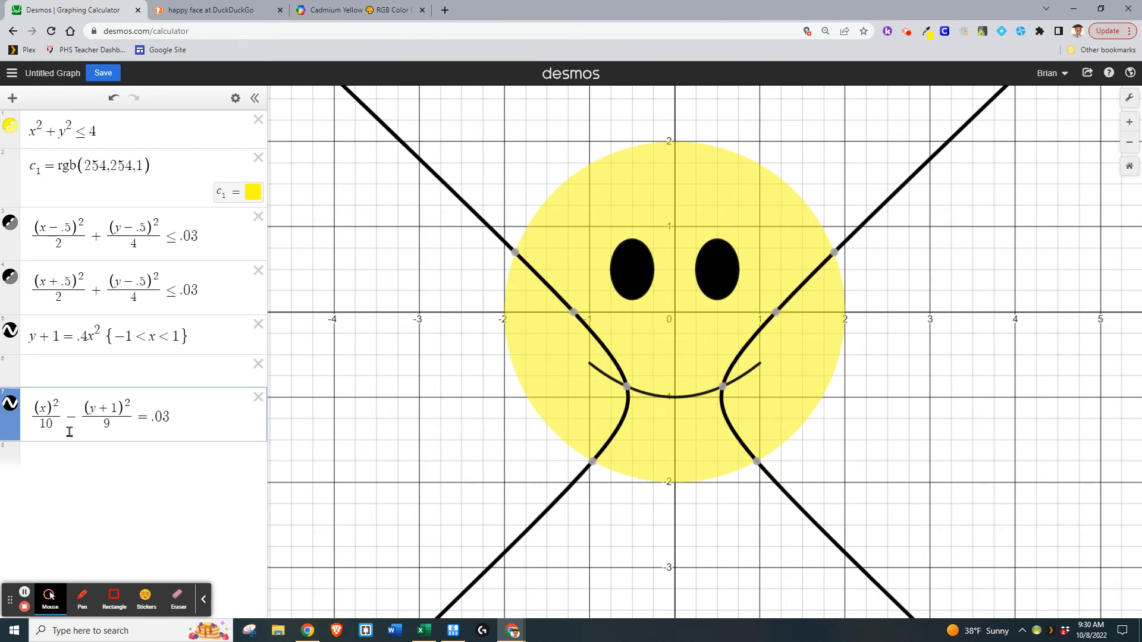
pyautogui.press('BackSpace')
pyautogui.write('5')
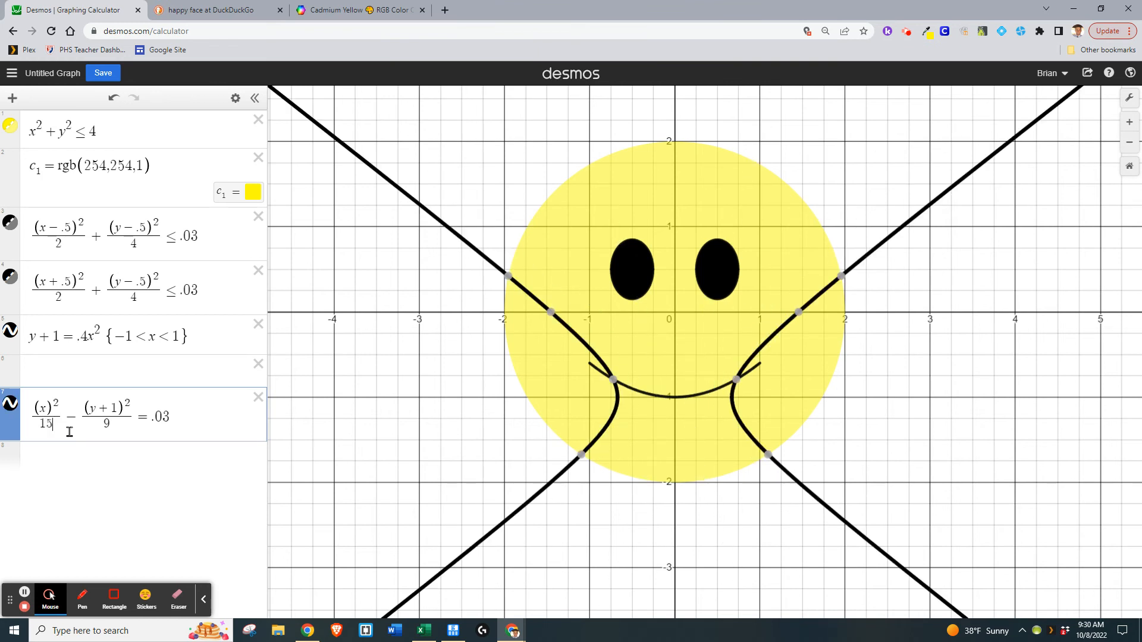
pyautogui.press('BackSpace')
pyautogui.press('BackSpace')
pyautogui.write('20')
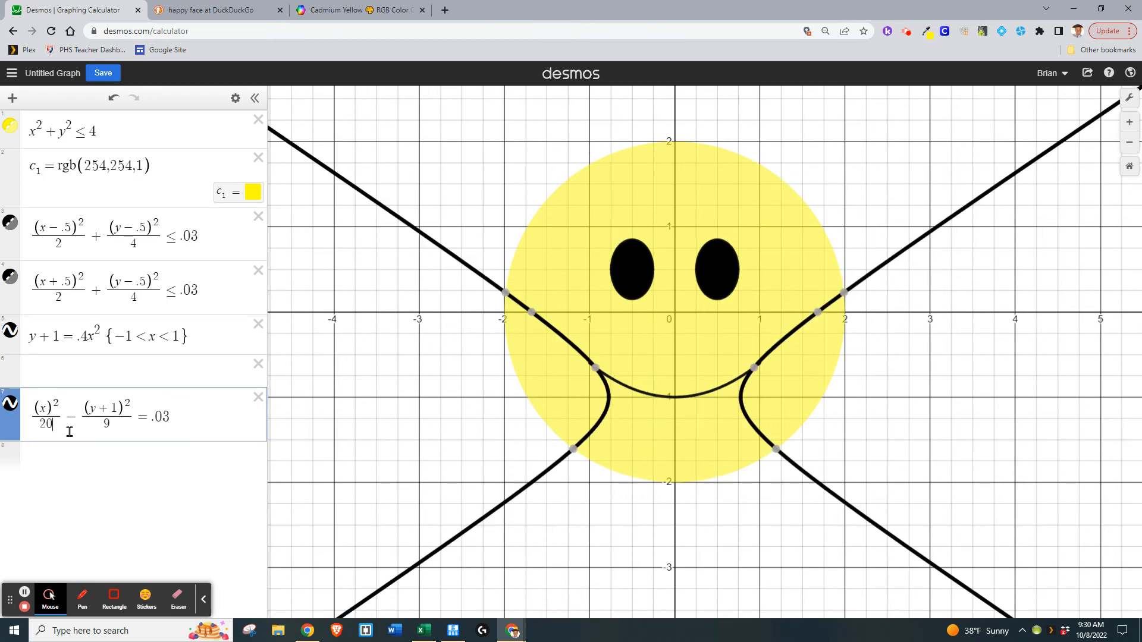
# Change the hyperbola's y numerator to (y+.8)^2 and its x denominator to 30.
pyautogui.click(113, 408)
pyautogui.press('BackSpace')
pyautogui.press('BackSpace')
pyautogui.write('+.8')
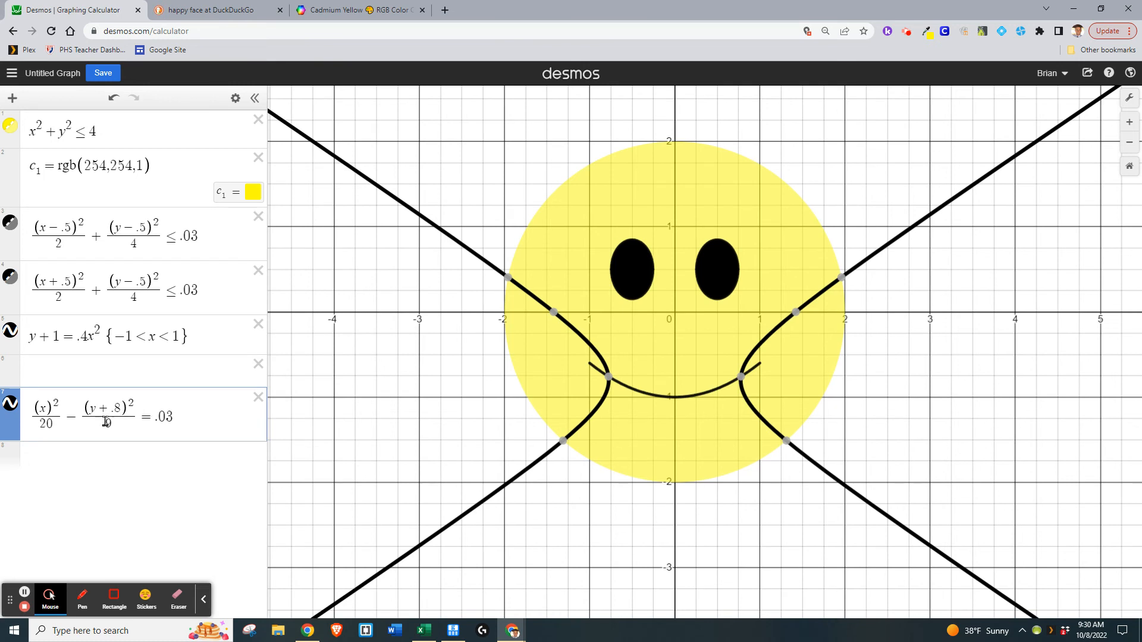
pyautogui.click(46, 424)
pyautogui.press('BackSpace')
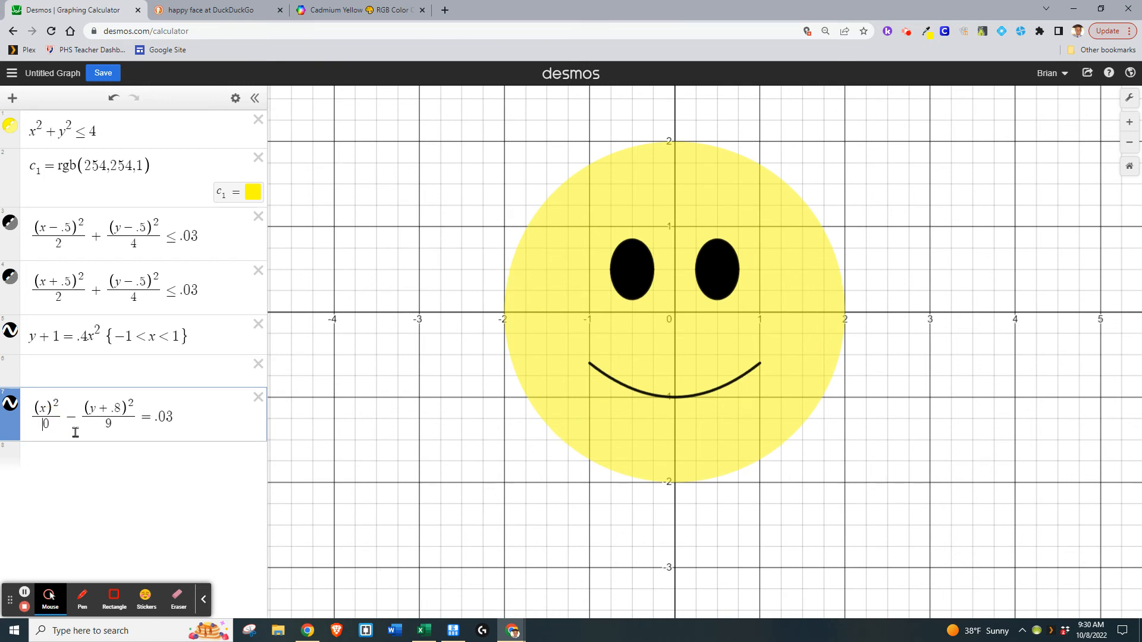
pyautogui.write('3')
# Raise the hyperbola to the smile's ends by changing its y numerator to (y+.6)^2.
pyautogui.click(115, 408)
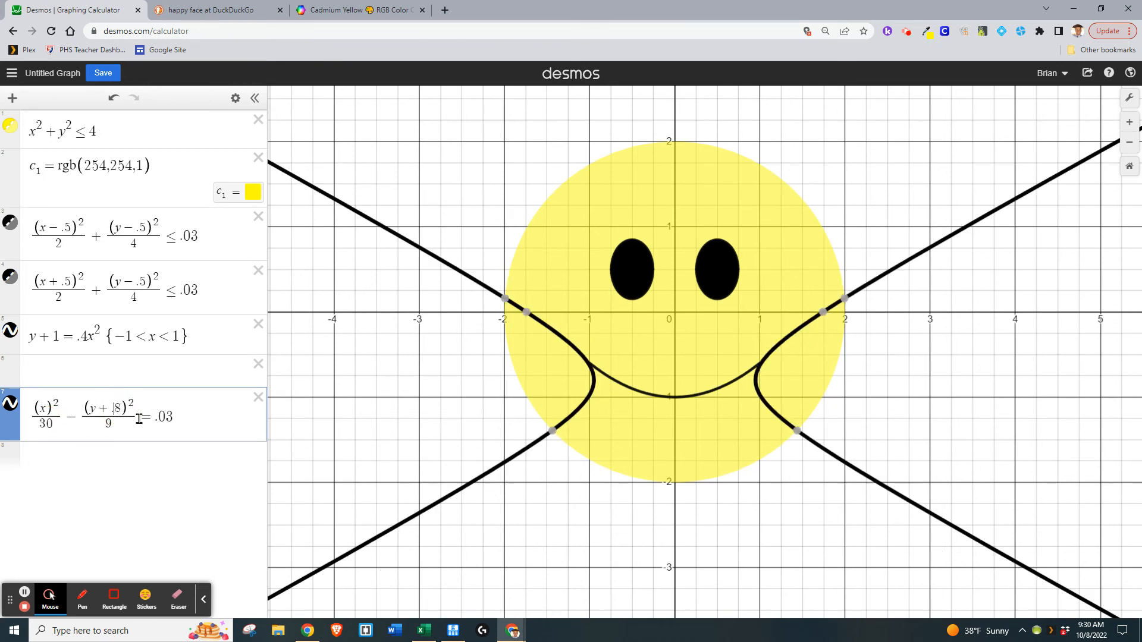
pyautogui.press('Delete')
pyautogui.write('6')
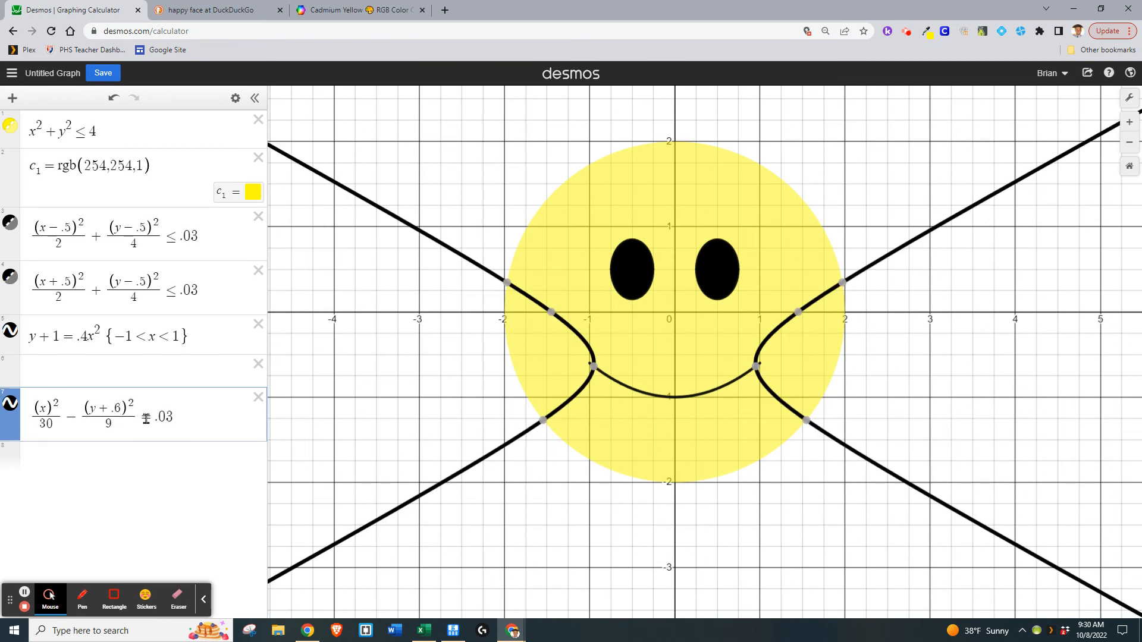
# Fit the hyperbola's vertices to the smile's ends by trying an x denominator of 33 and settling on 34.
pyautogui.click(57, 428)
pyautogui.press('BackSpace')
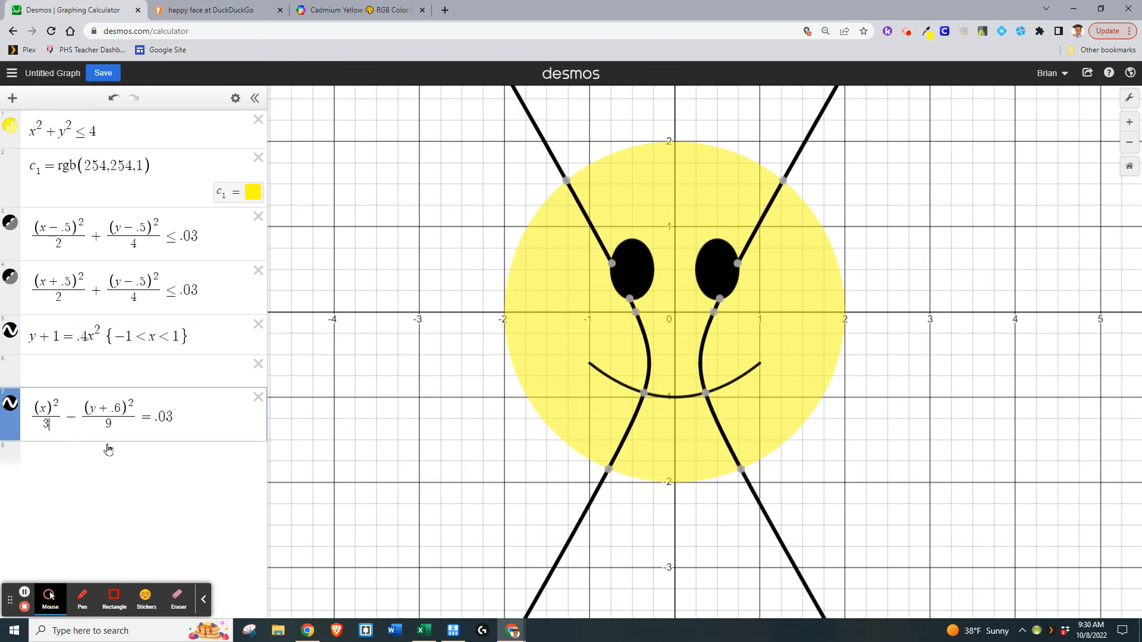
pyautogui.write('3')
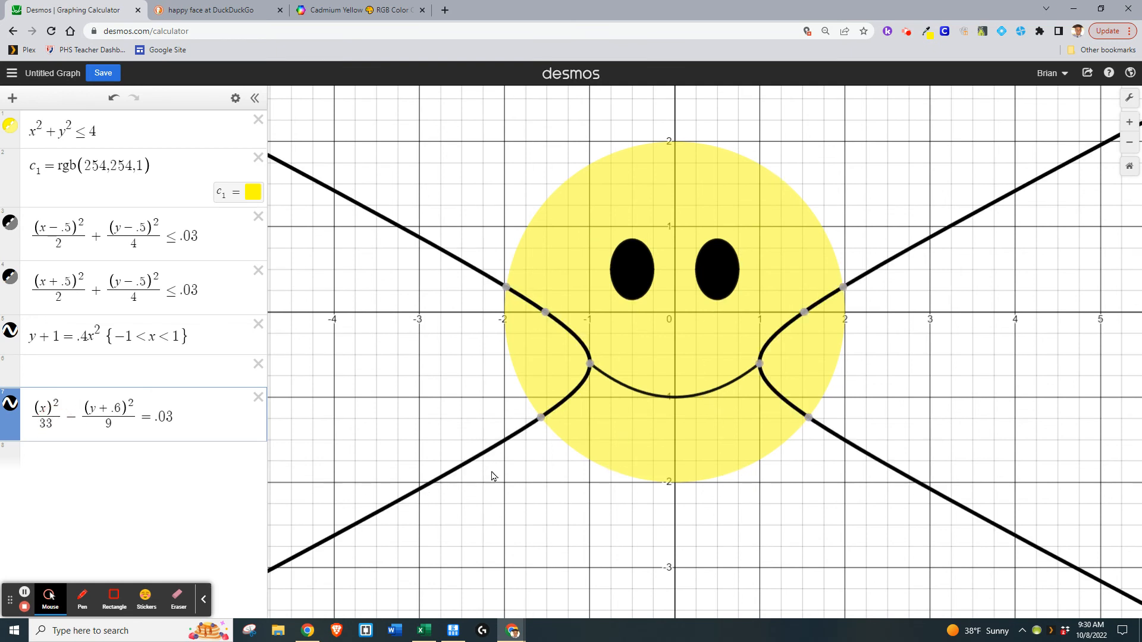
pyautogui.click(590, 442)
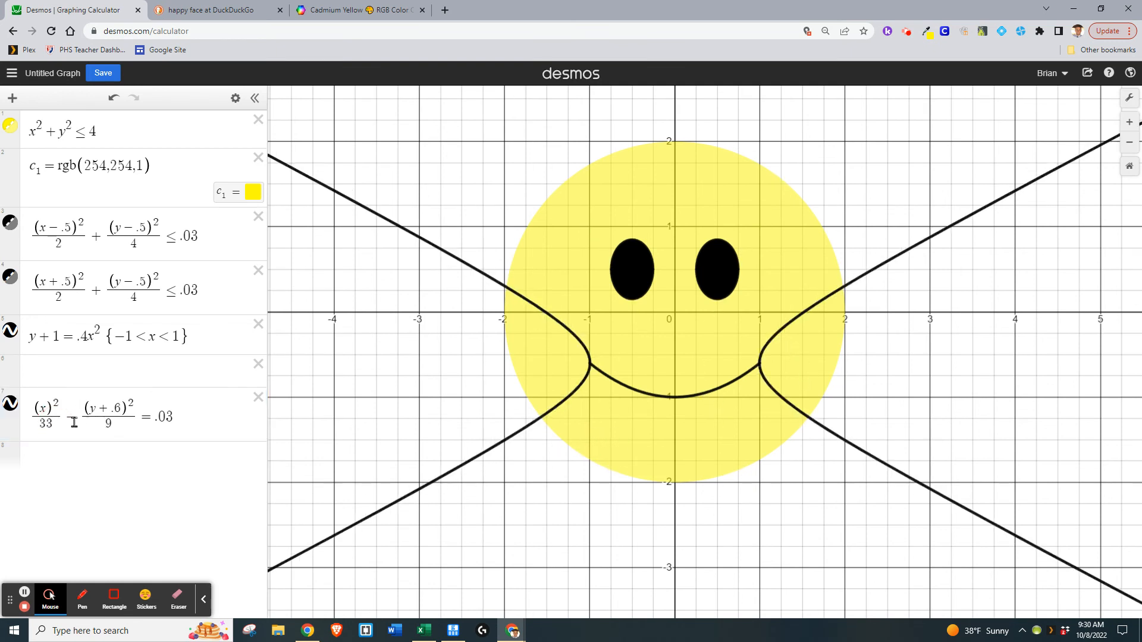
pyautogui.click(54, 424)
pyautogui.press('BackSpace')
pyautogui.write('4')
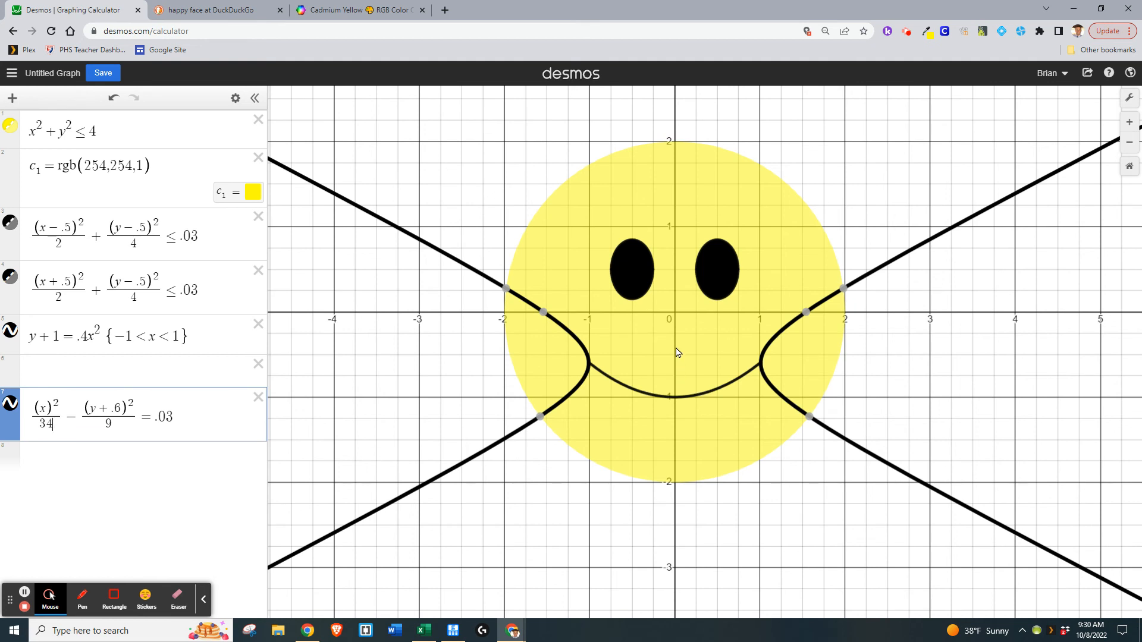
# Restrict the hyperbola to short end marks on the smile by adding the range {-.75 < y < -.5}.
pyautogui.click(190, 416)
pyautogui.write('{-15')
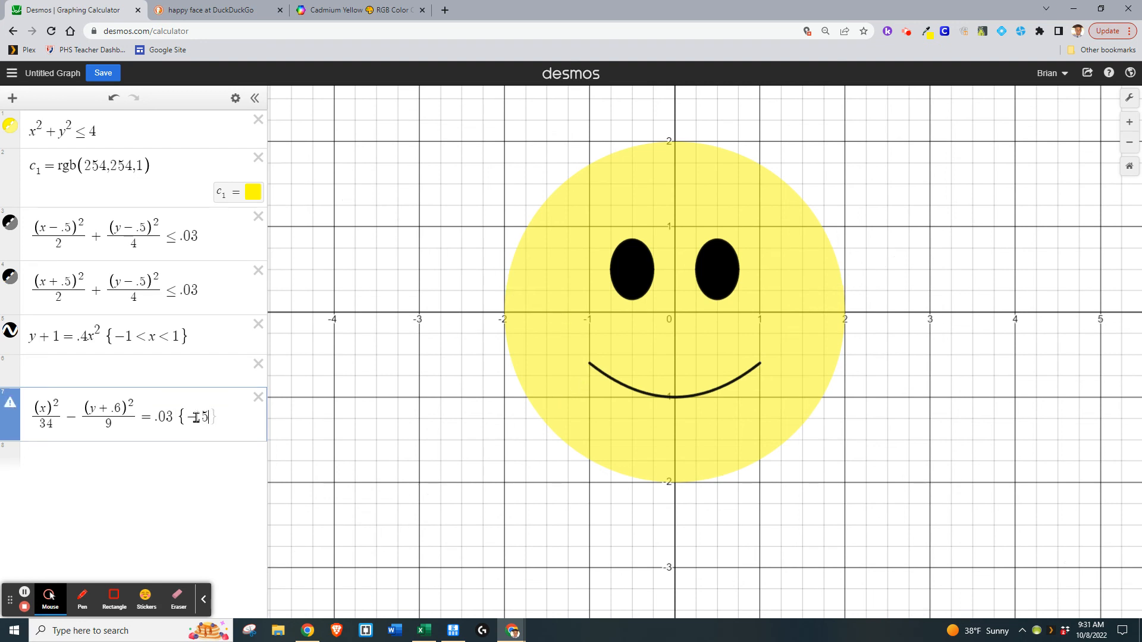
pyautogui.press('BackSpace')
pyautogui.write('75 < x')
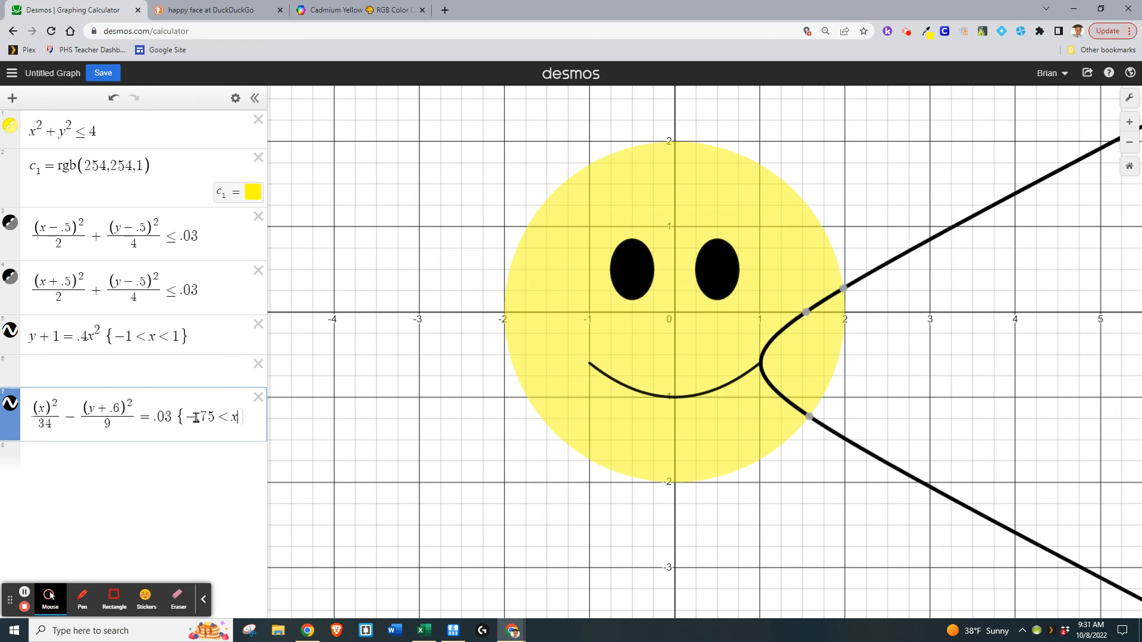
pyautogui.press('BackSpace')
pyautogui.press('BackSpace')
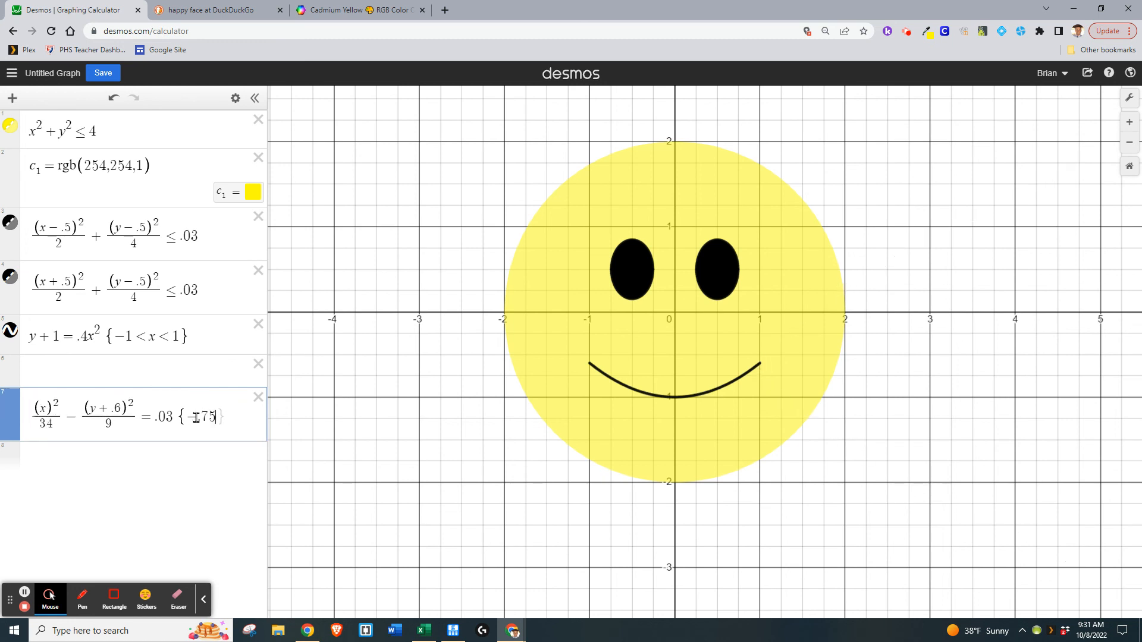
pyautogui.write('< ')
pyautogui.write('y < ')
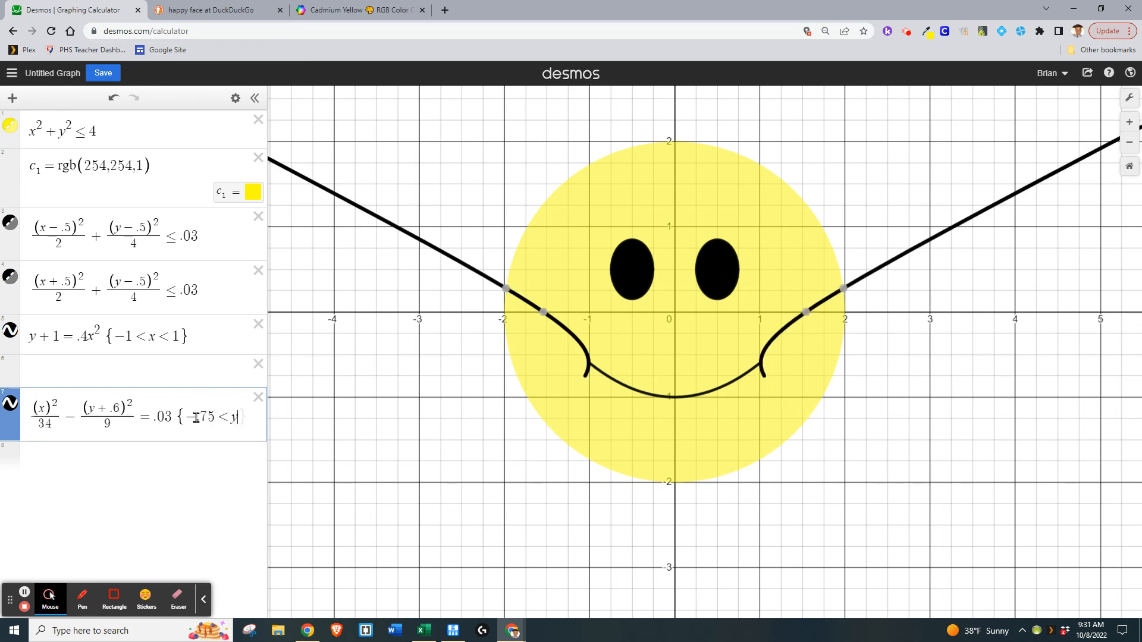
pyautogui.write('-.5')
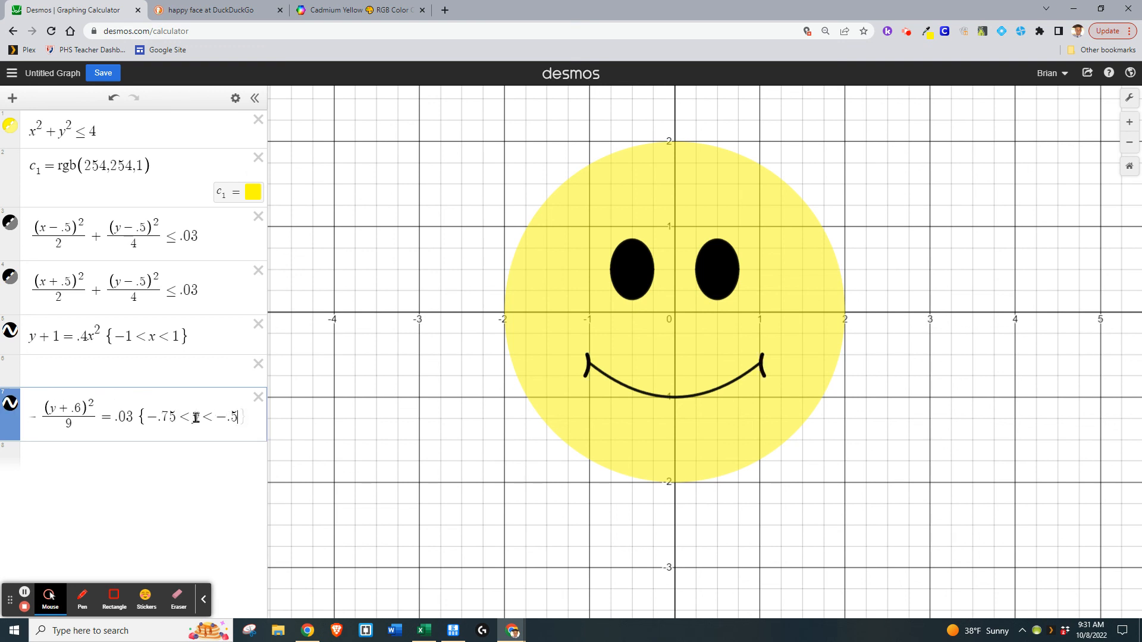
pyautogui.press('Right')
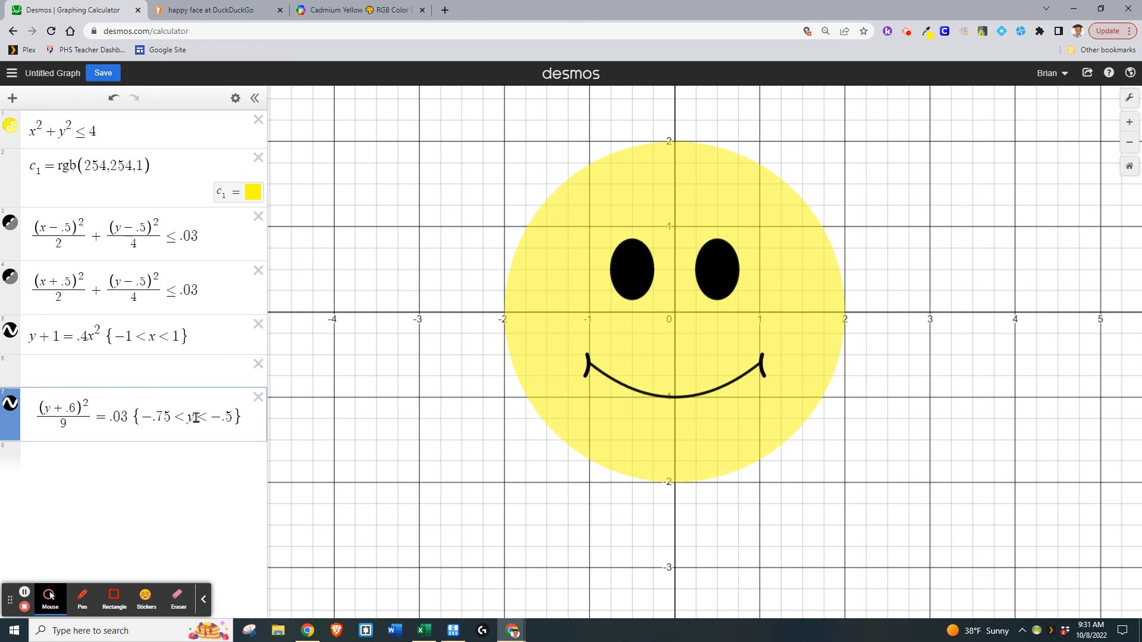
pyautogui.click(162, 462)
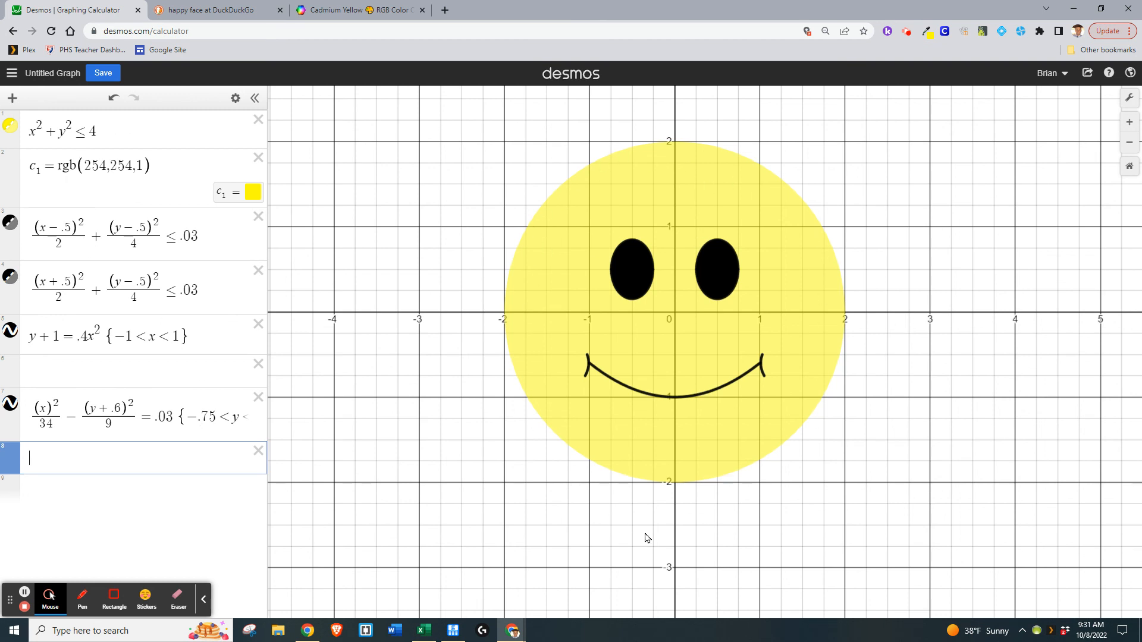
# Duplicate the yellow disc's inequality and change the copy to the circle equation x^2 + y^2 = 4.
pyautogui.click(236, 98)
pyautogui.click(226, 125)
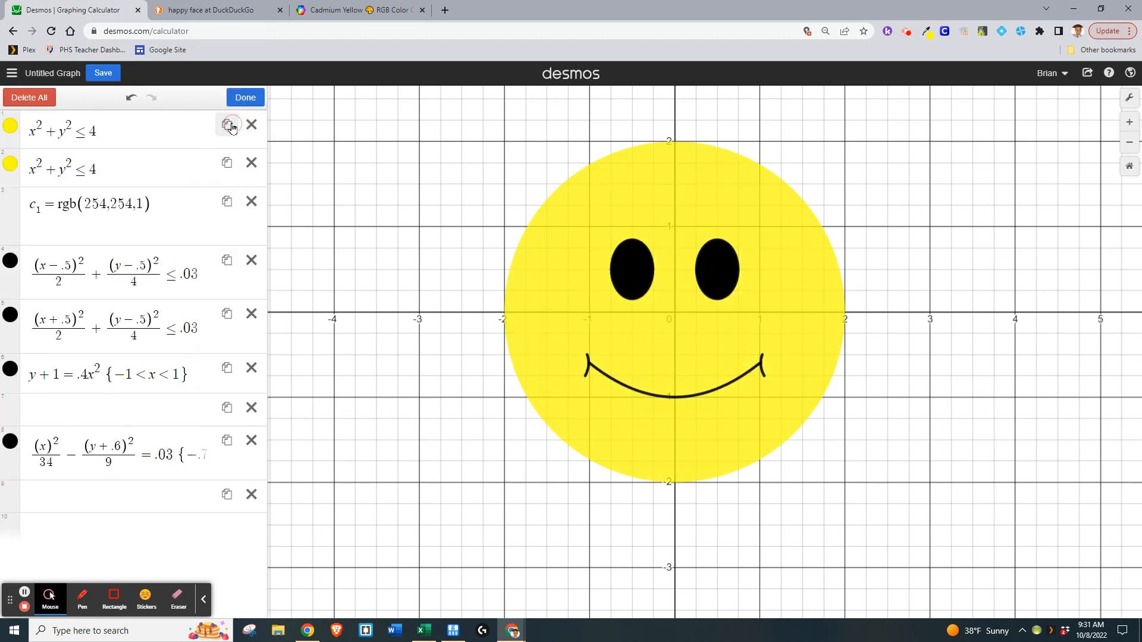
pyautogui.click(140, 166)
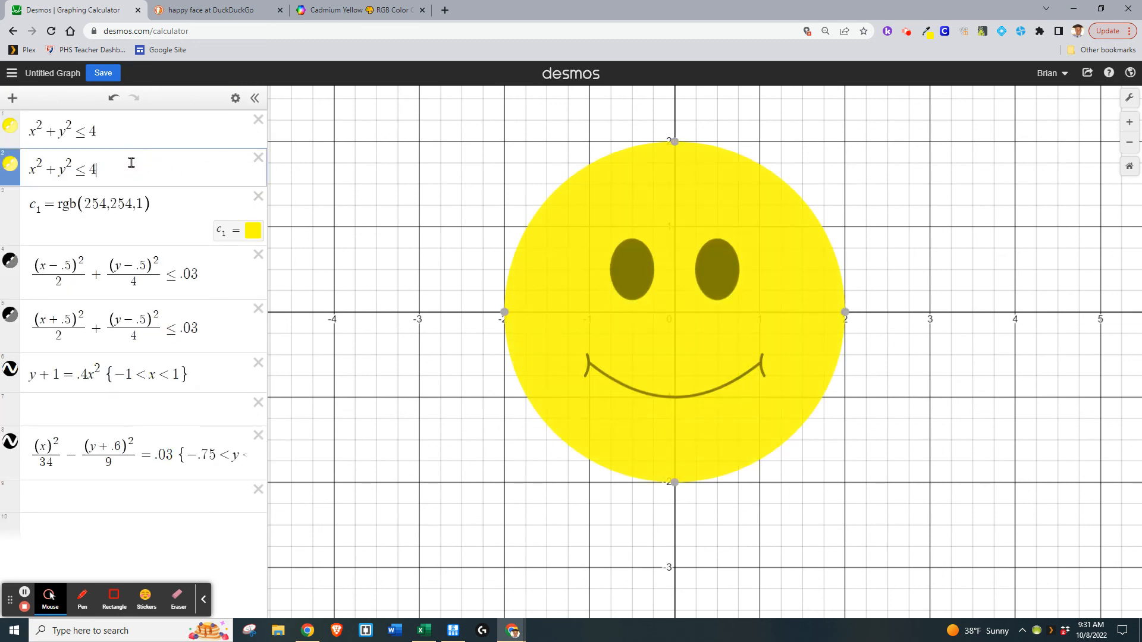
pyautogui.click(87, 169)
pyautogui.press('BackSpace')
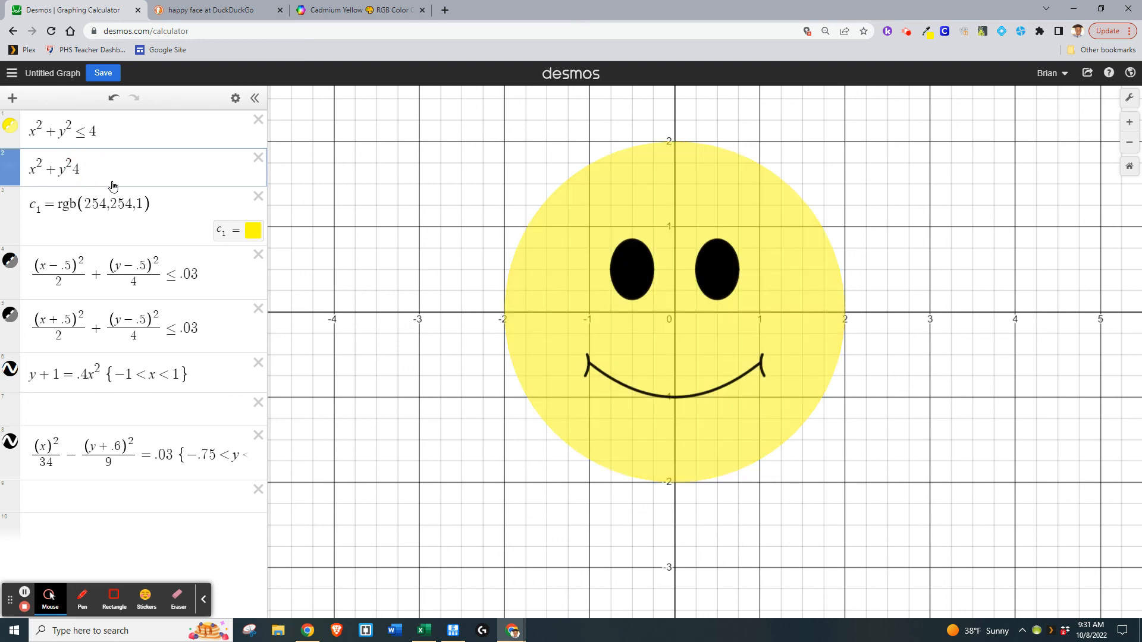
pyautogui.write('=')
# Change the color of the circle outline x^2 + y^2 = 4 to black.
pyautogui.click(9, 169)
pyautogui.click(9, 169)
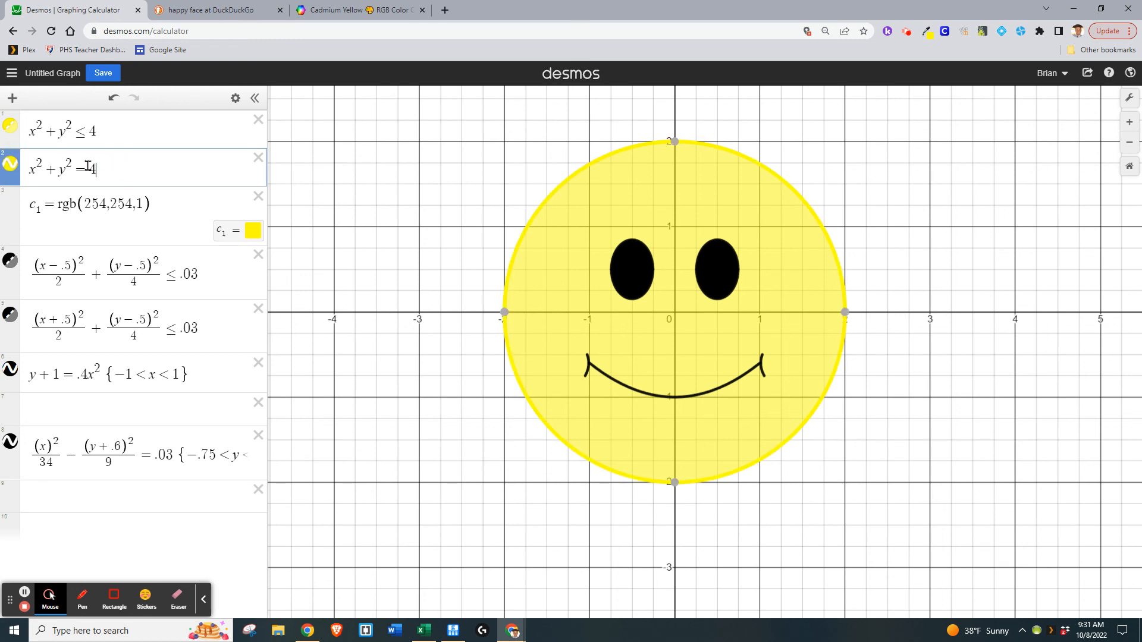
pyautogui.click(8, 169)
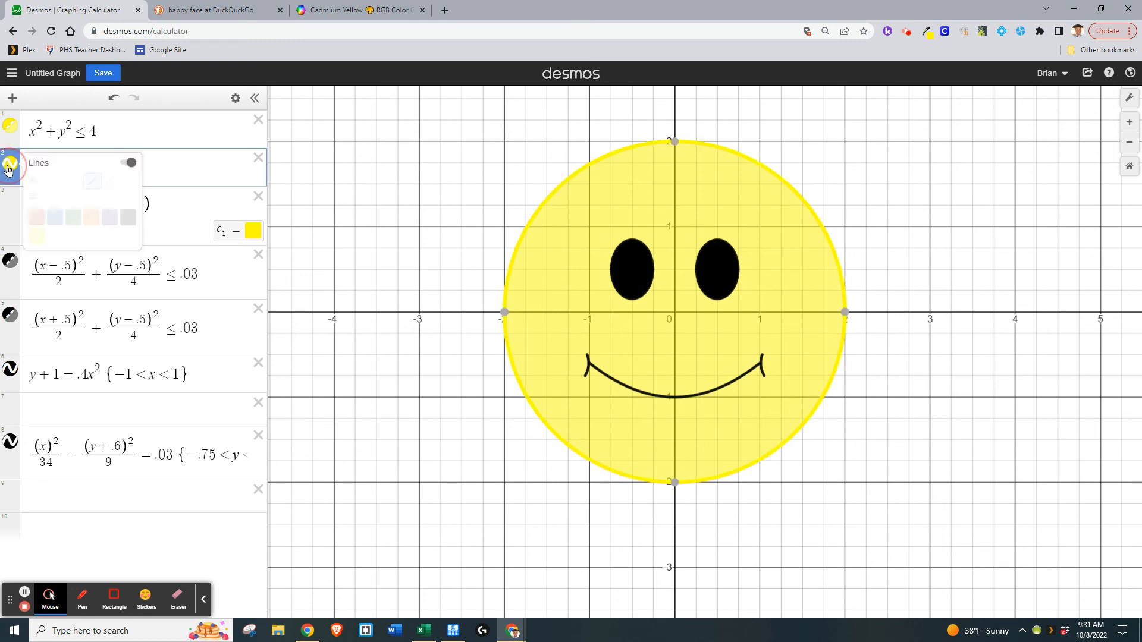
pyautogui.click(129, 218)
pyautogui.click(179, 172)
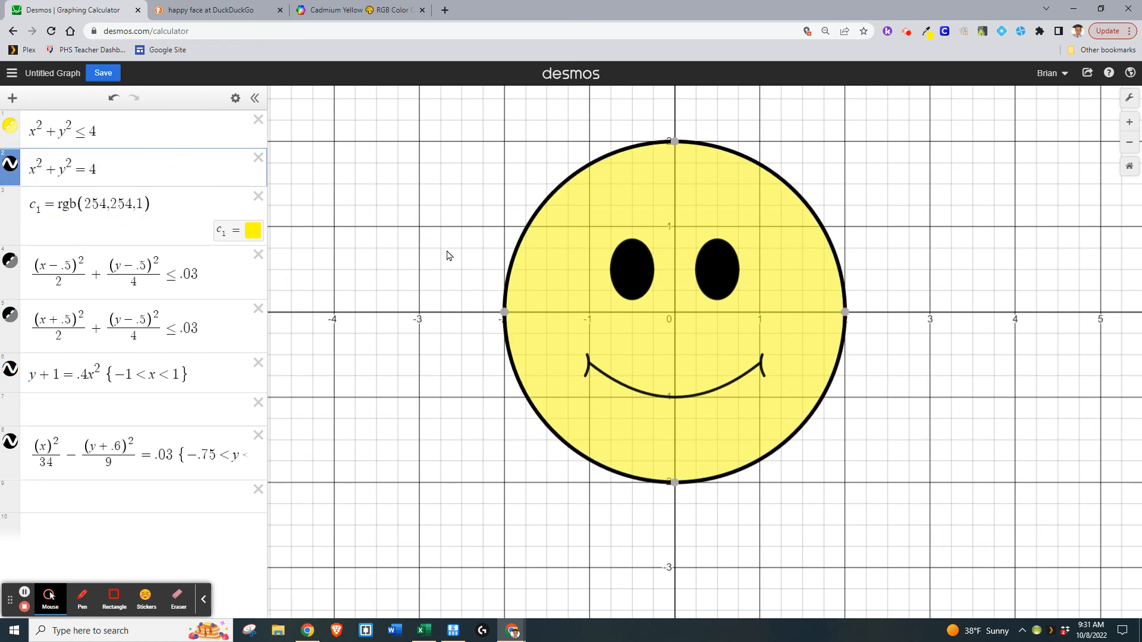
pyautogui.click(473, 448)
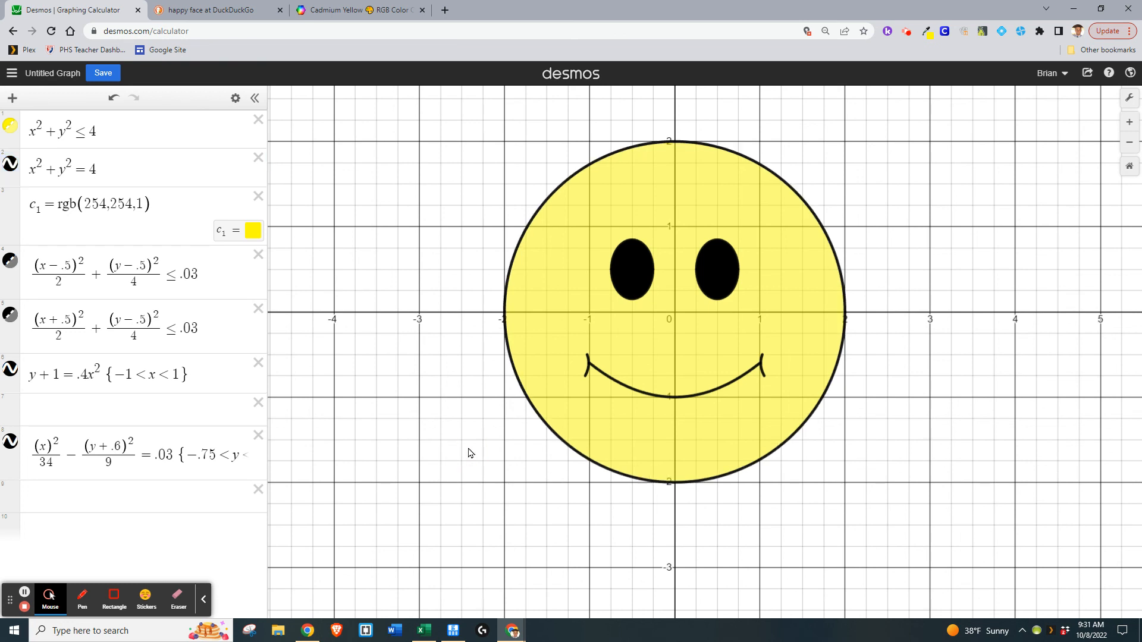
# Set the fill opacity of the yellow disc x^2 + y^2 ≤ 4 to 1.
pyautogui.click(9, 128)
pyautogui.click(56, 157)
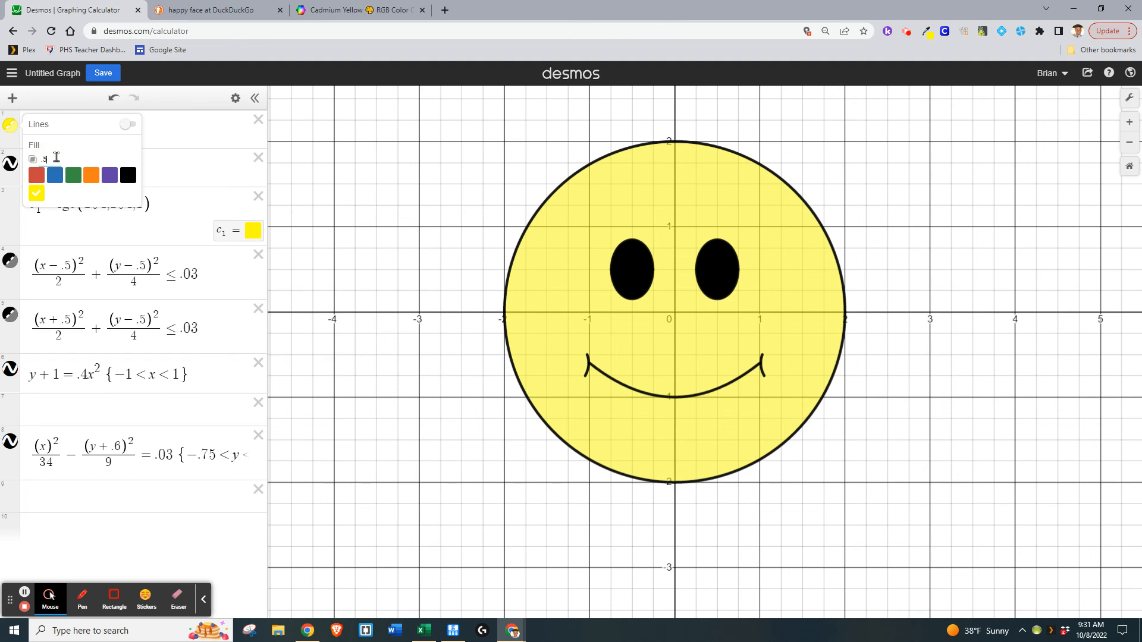
pyautogui.press('BackSpace')
pyautogui.press('BackSpace')
pyautogui.write('1')
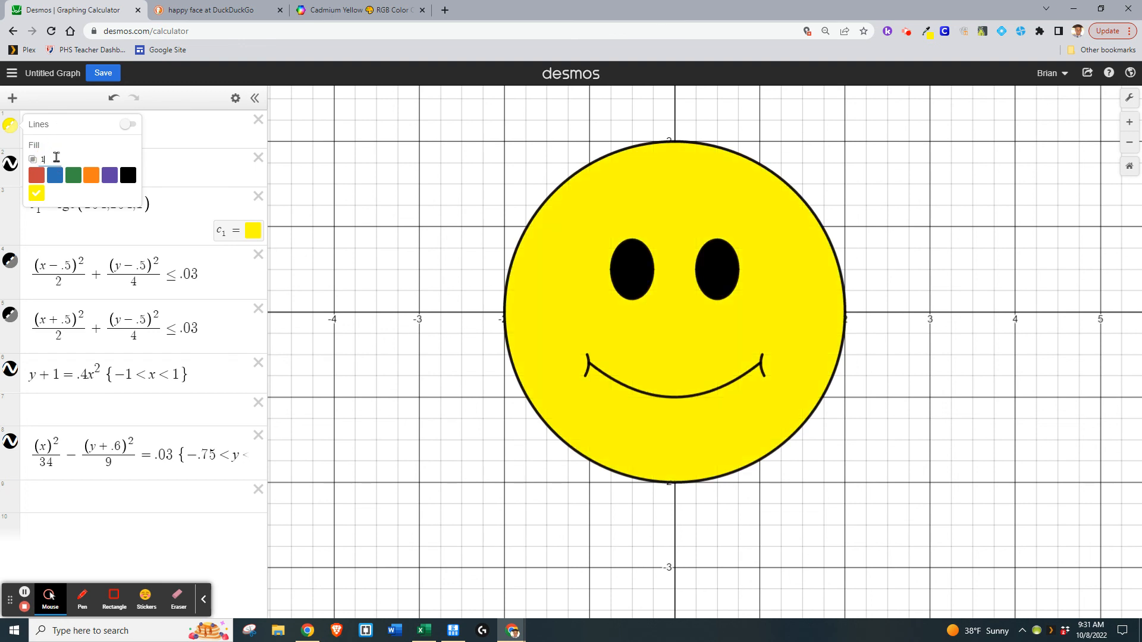
pyautogui.click(367, 289)
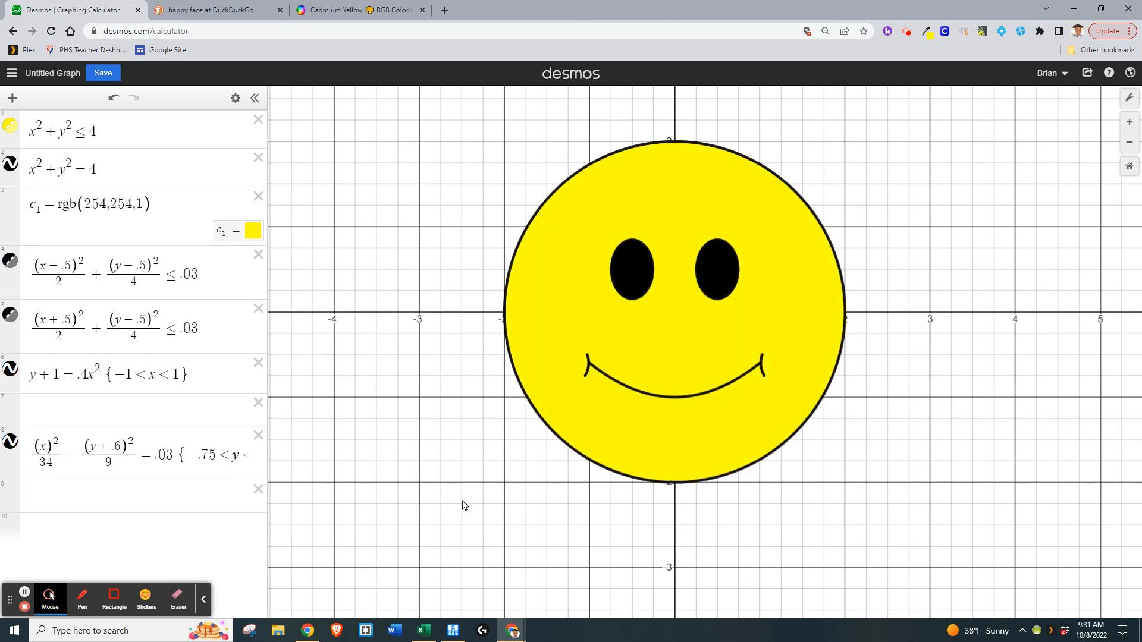